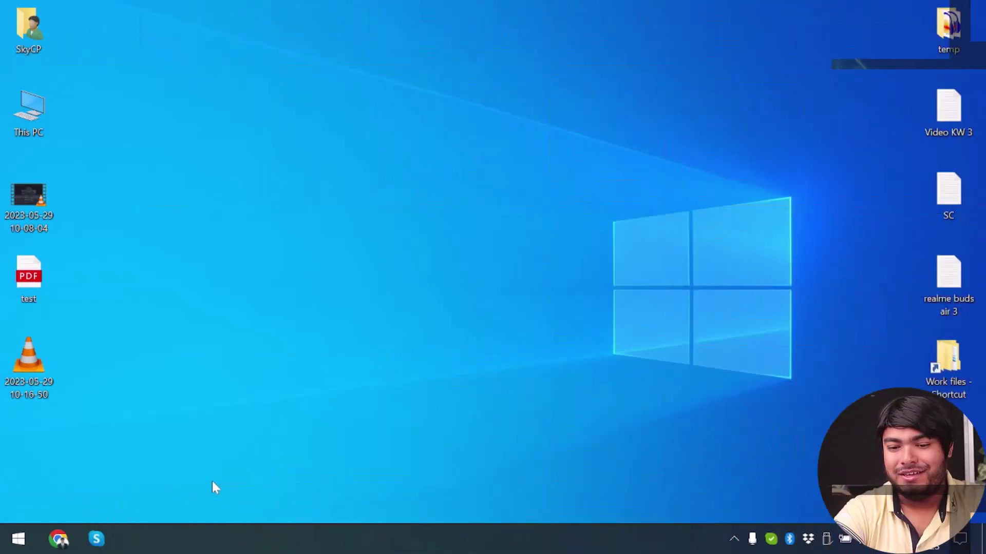
# Launch Adobe Acrobat from the Start menu, maximize it, and open test.pdf from the Desktop.
pyautogui.click(19, 538)
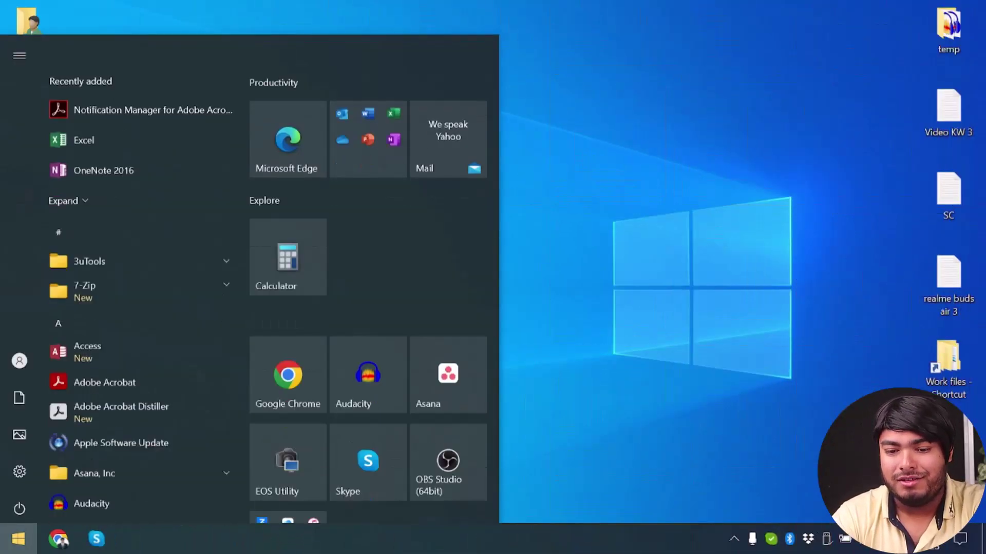
pyautogui.click(141, 328)
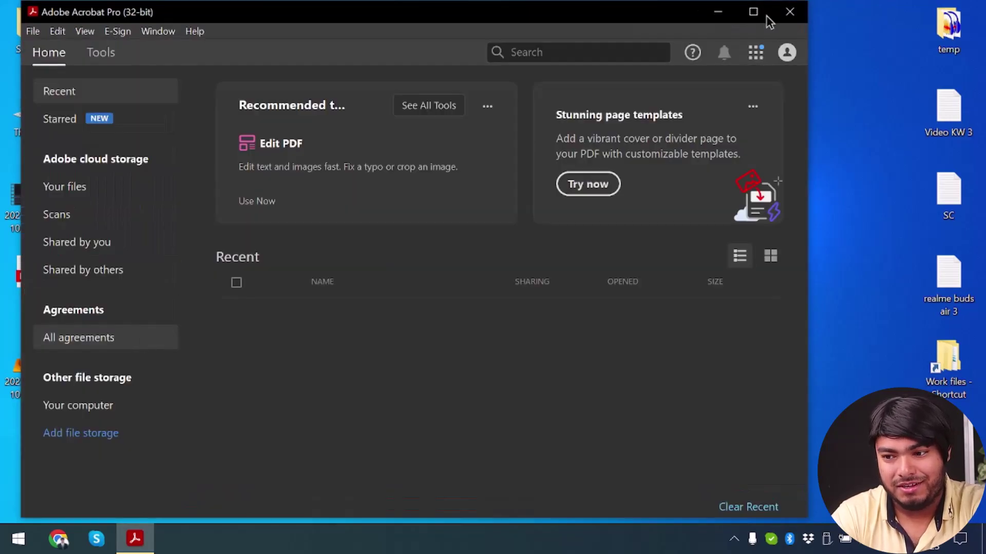
pyautogui.click(753, 11)
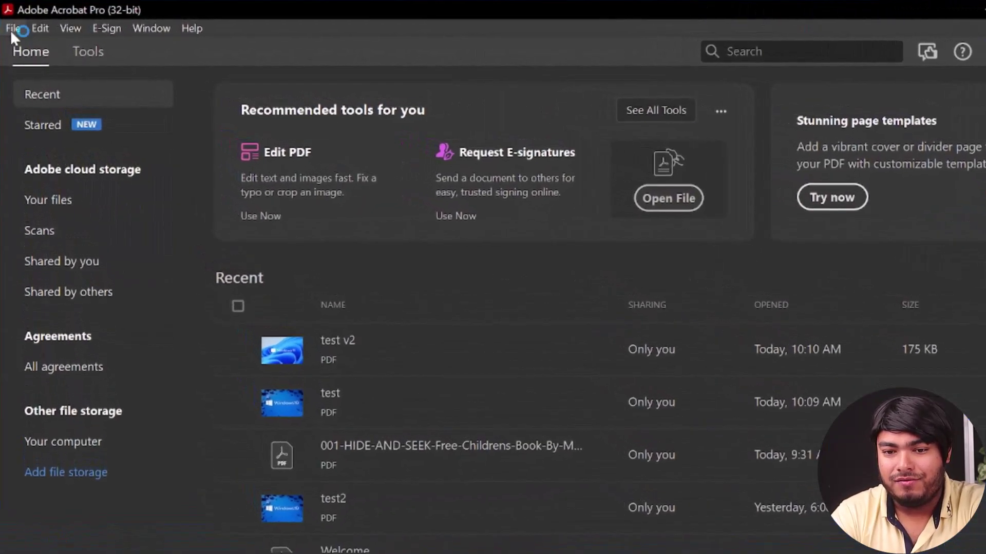
pyautogui.click(12, 26)
pyautogui.click(67, 49)
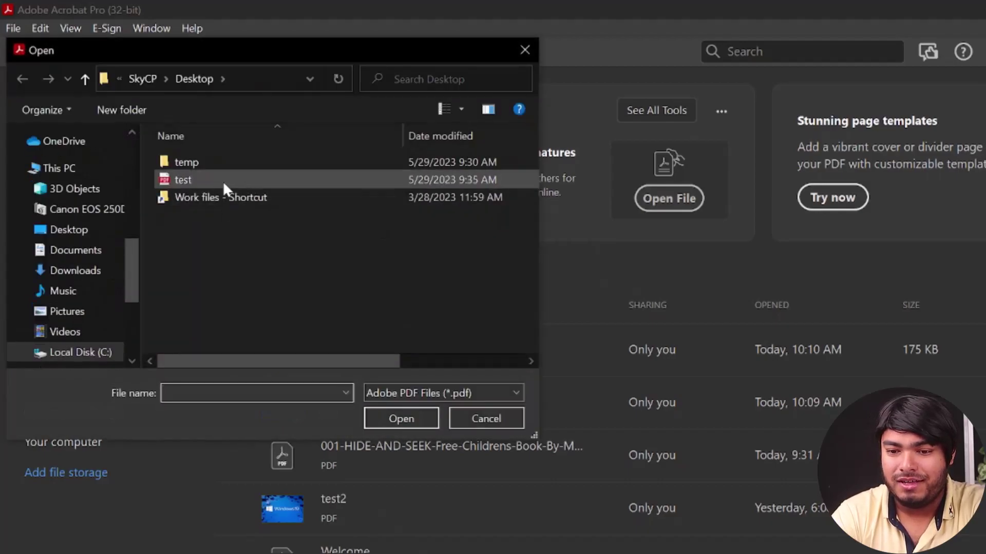
pyautogui.doubleClick(222, 181)
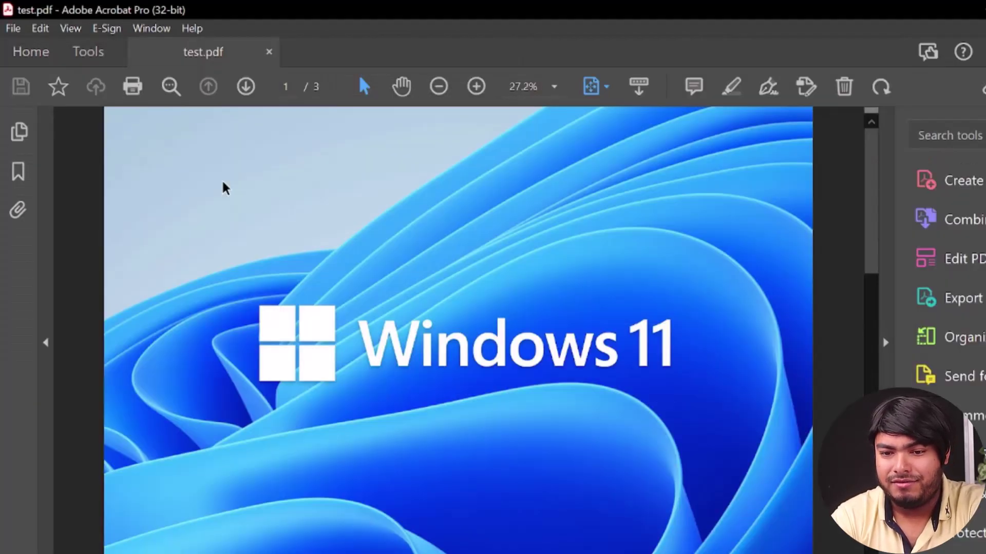
# Scroll through test.pdf's three pages, then open the Protect tool via View > Tools.
pyautogui.scroll(-2, 356, 252)
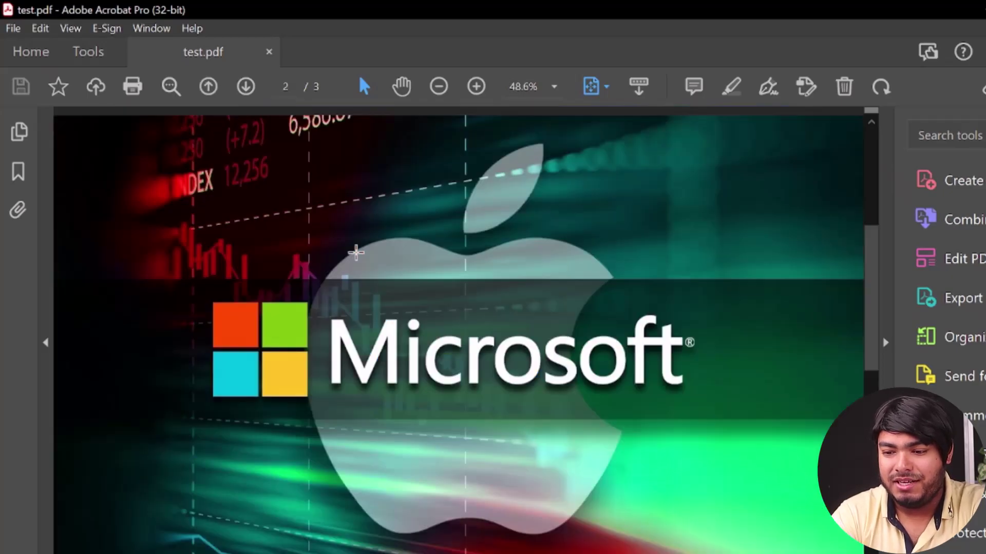
pyautogui.scroll(2, 356, 252)
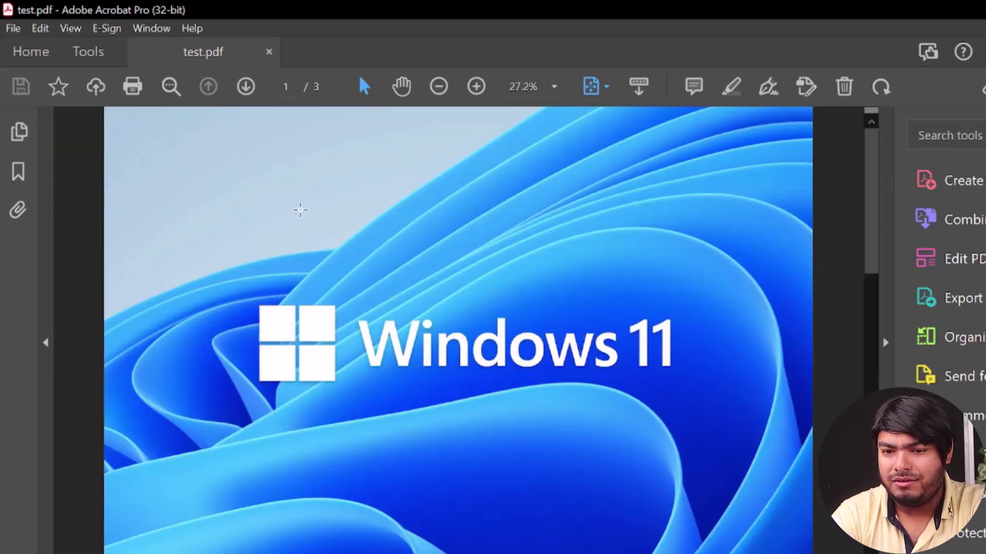
pyautogui.click(80, 32)
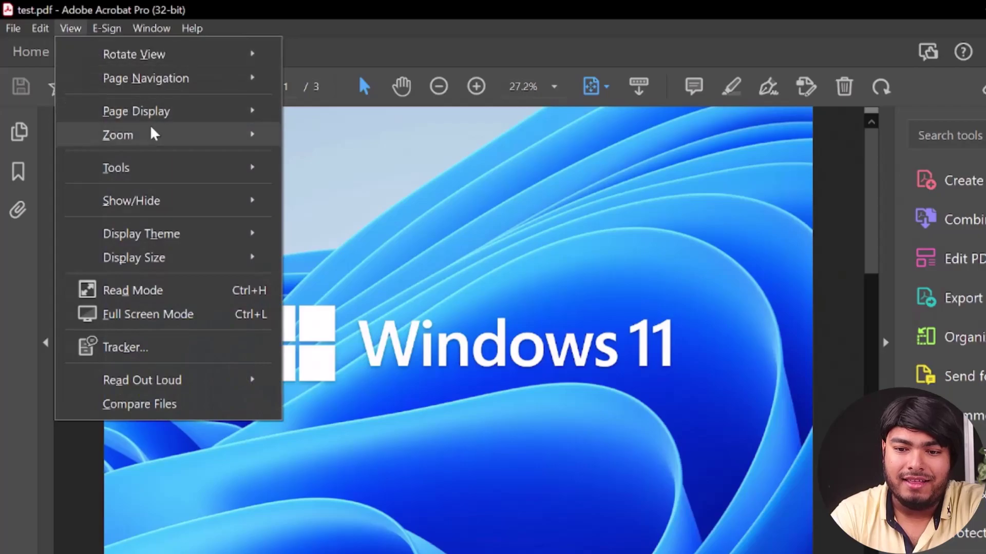
pyautogui.moveTo(178, 179)
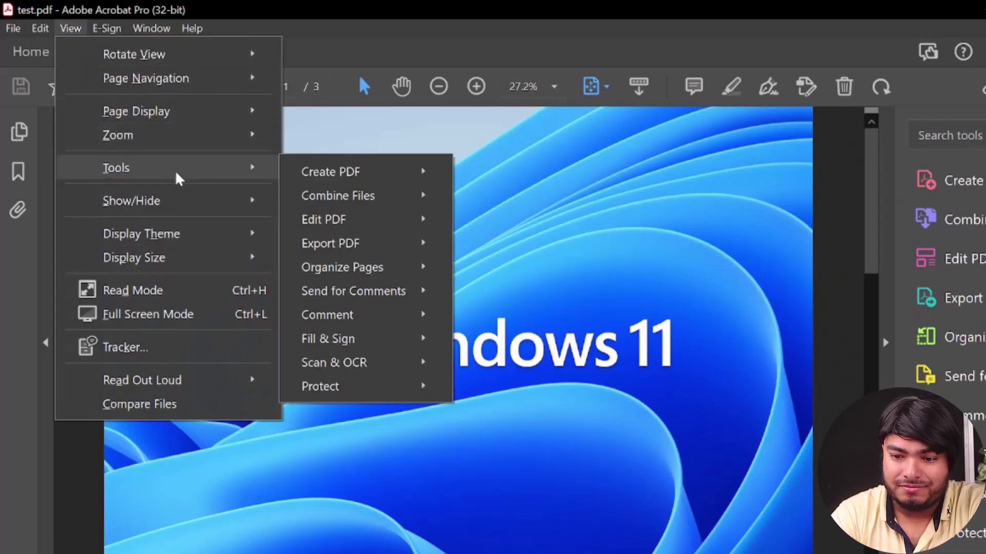
pyautogui.moveTo(364, 390)
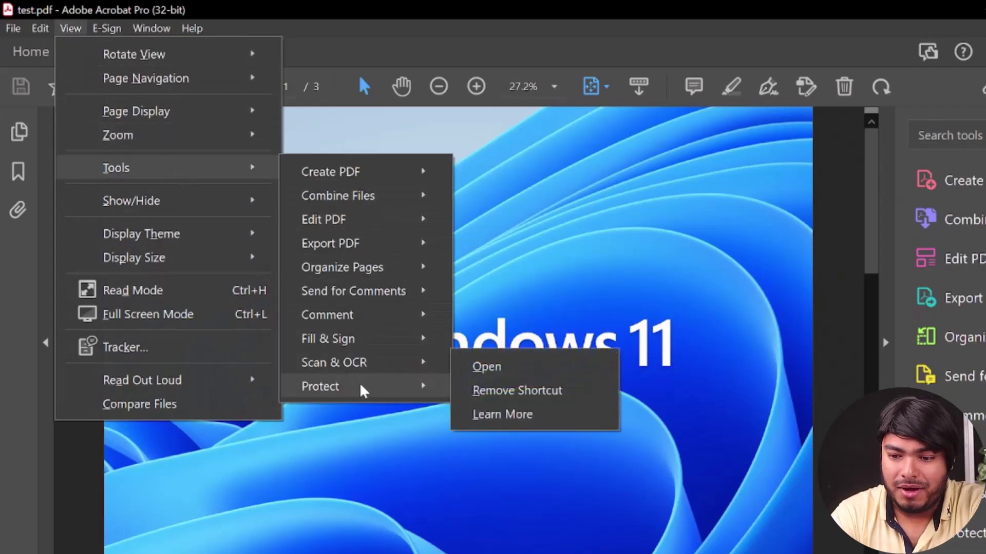
pyautogui.click(477, 390)
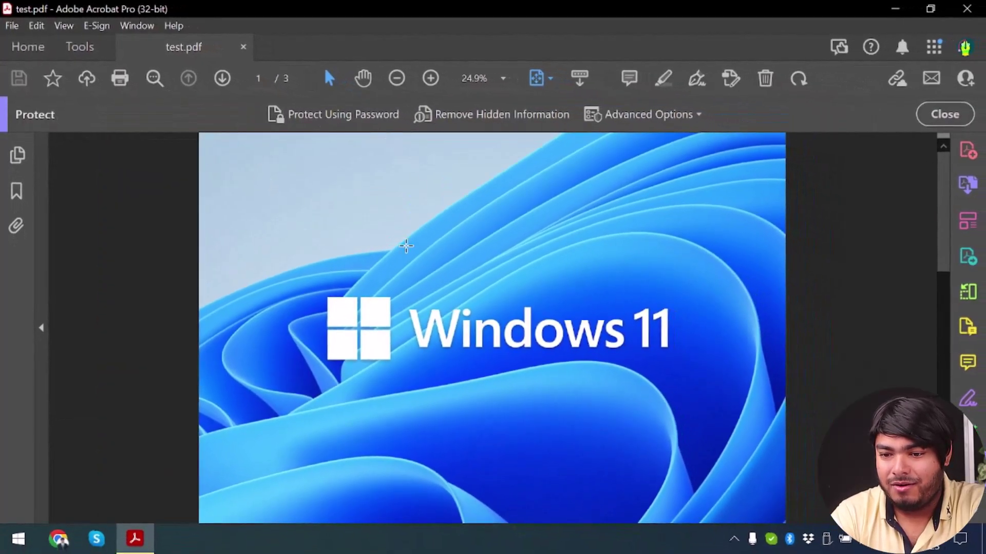
# Start Protect Using Password and choose to require the password for viewing.
pyautogui.click(320, 120)
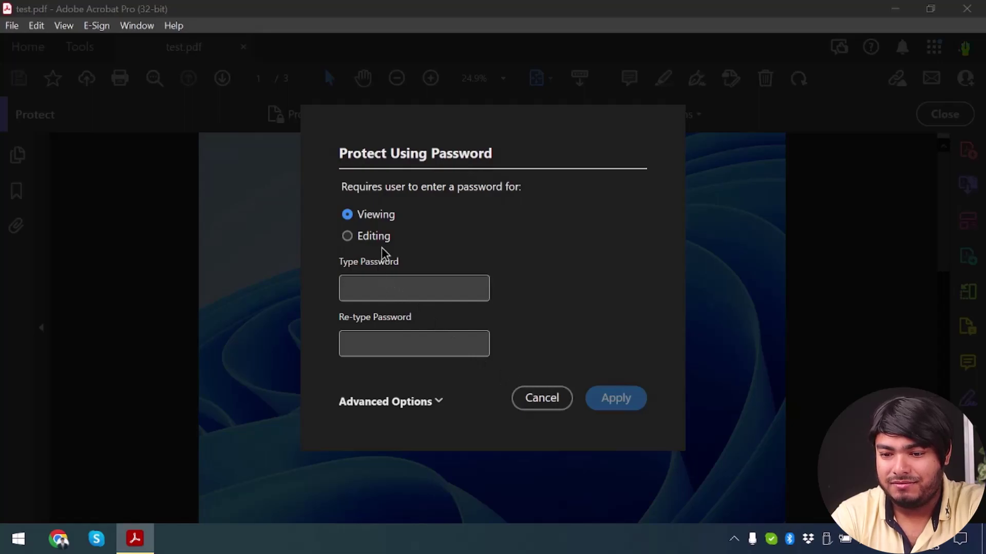
pyautogui.click(378, 238)
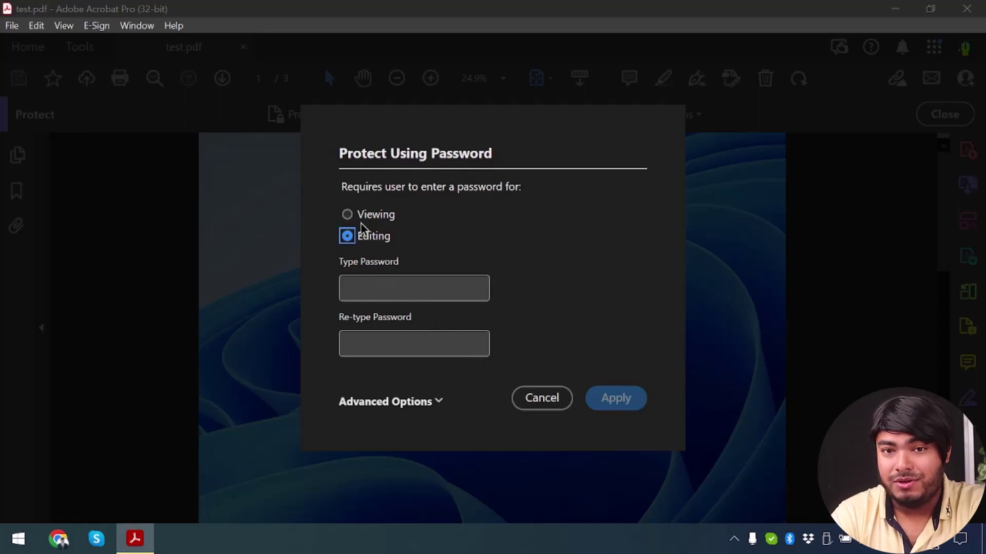
pyautogui.click(367, 218)
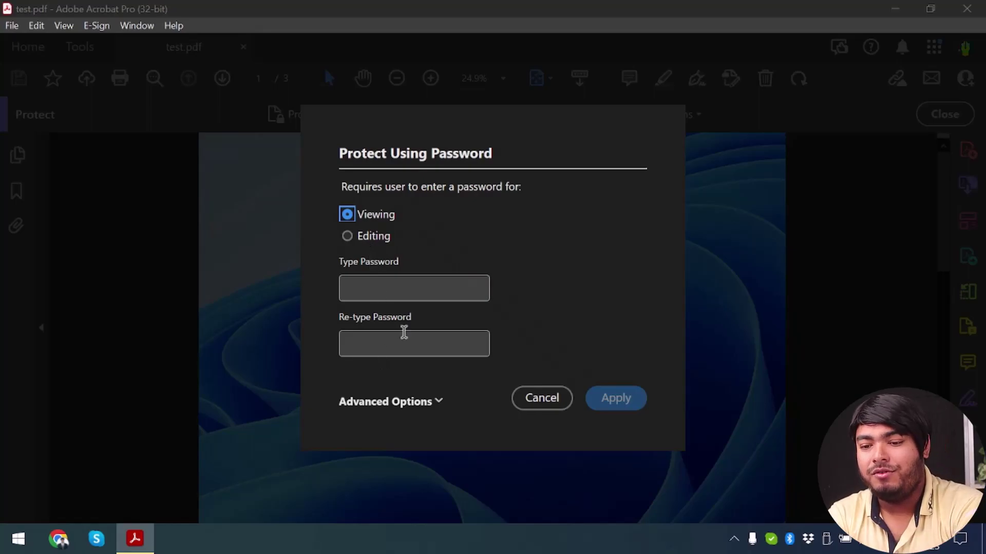
# Enter and confirm the viewing password, apply it, and close test.pdf to the desktop.
pyautogui.click(429, 292)
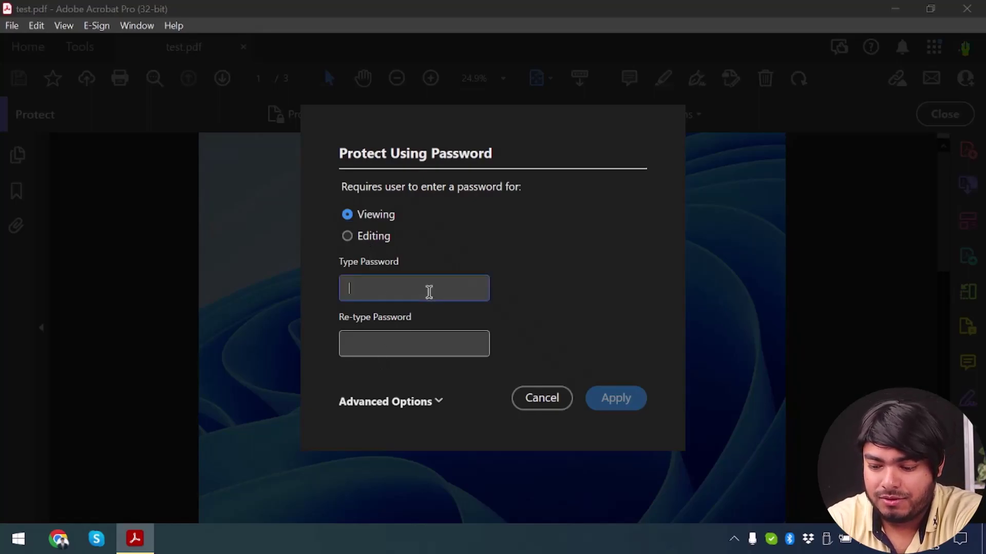
pyautogui.write('12')
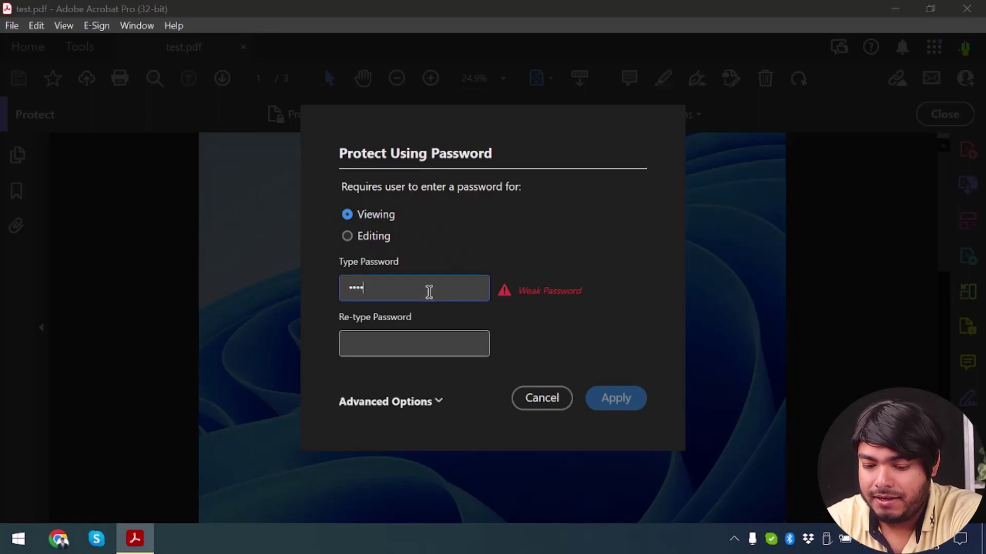
pyautogui.write('8')
pyautogui.press('Tab')
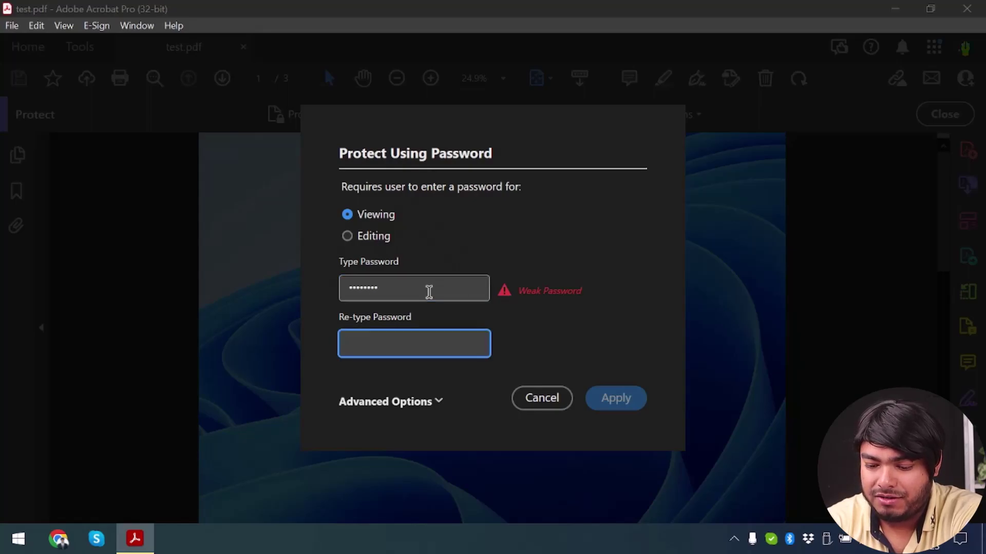
pyautogui.write('12')
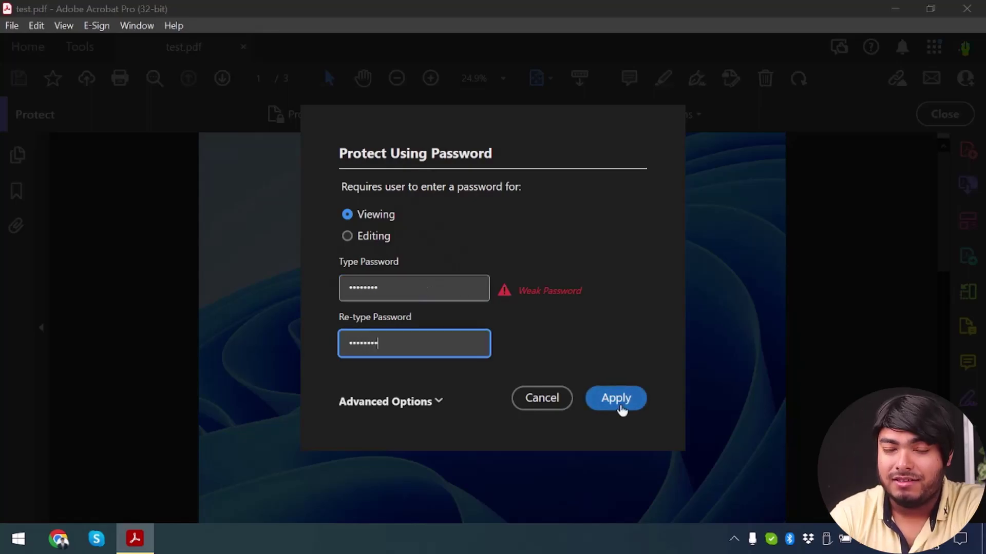
pyautogui.click(616, 399)
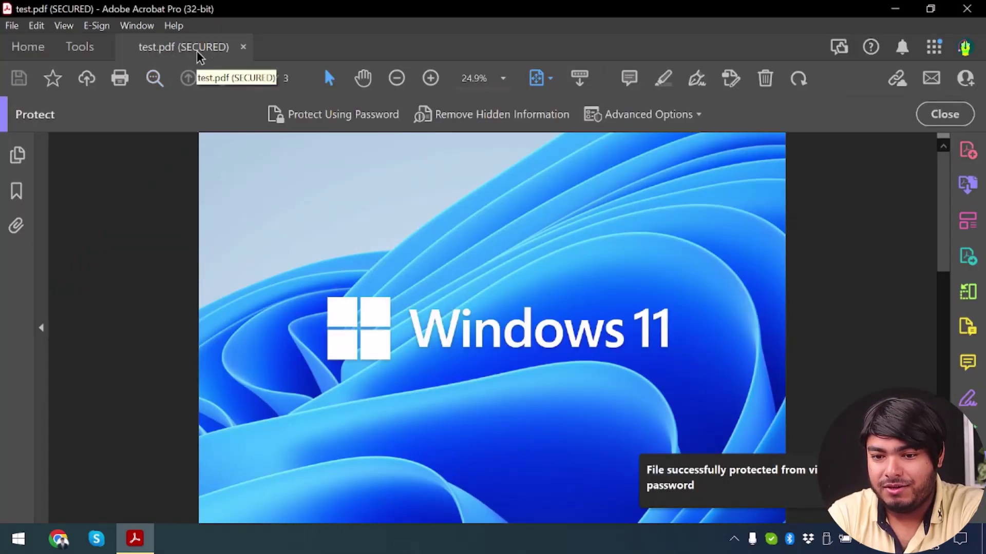
pyautogui.click(243, 47)
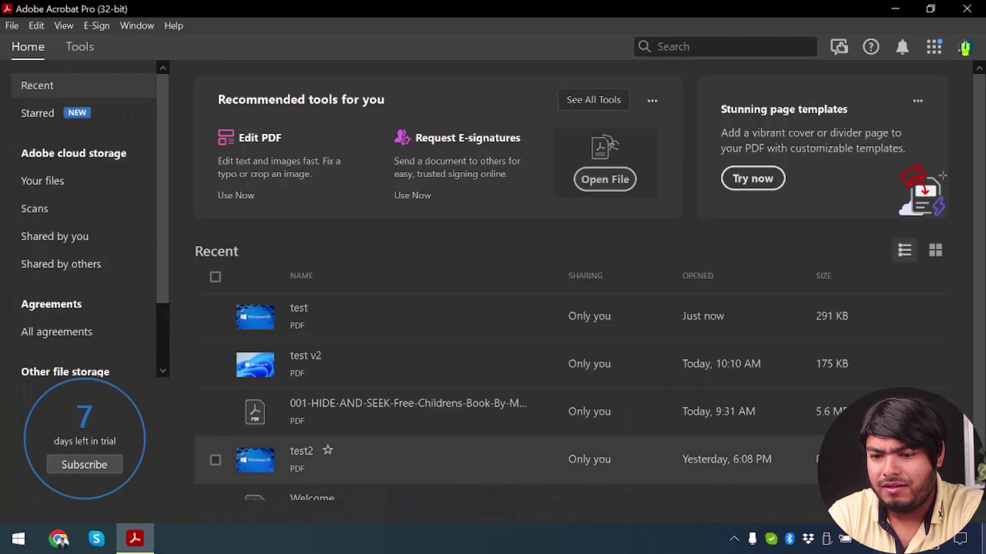
pyautogui.press('super+d')
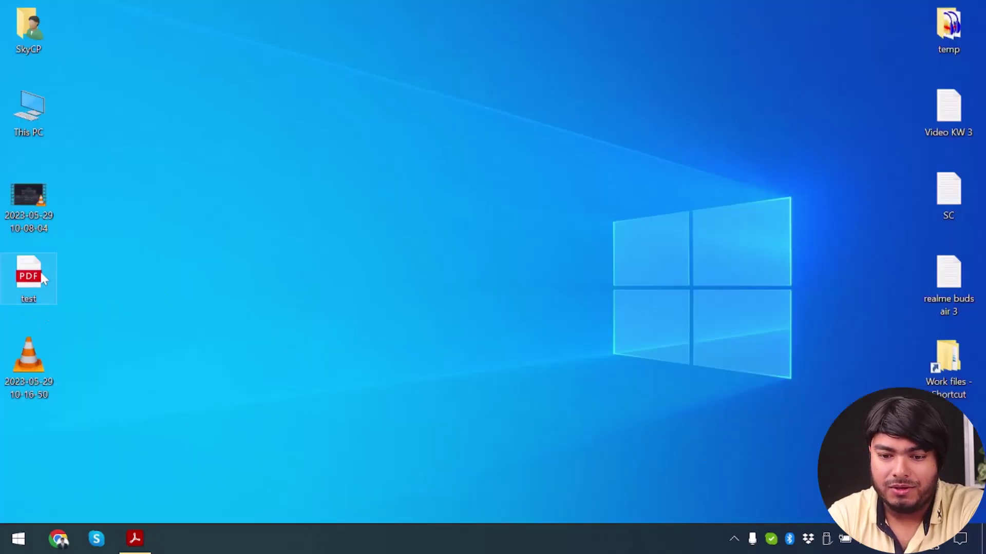
# Open test.pdf from the desktop in Edge and unlock it with its password.
pyautogui.doubleClick(30, 282)
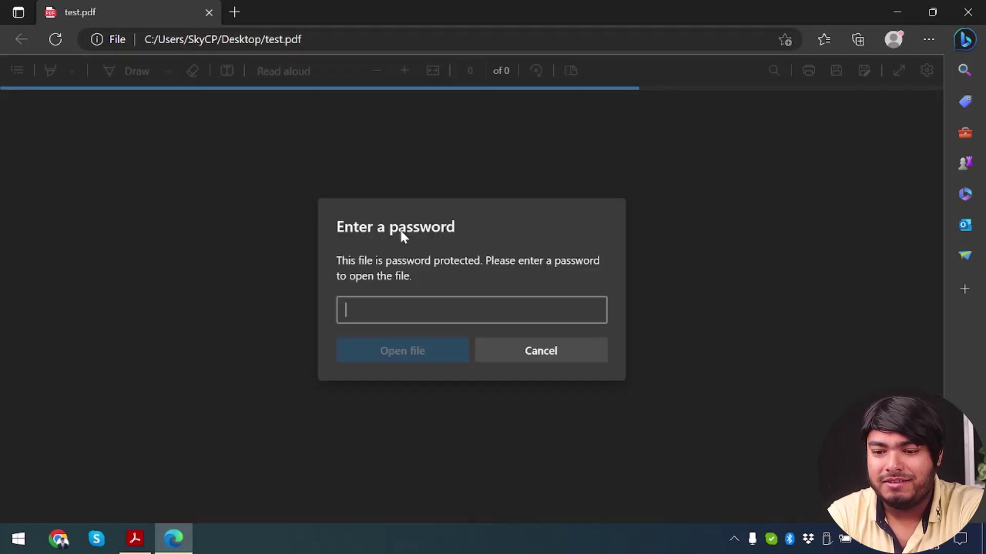
pyautogui.write('12345')
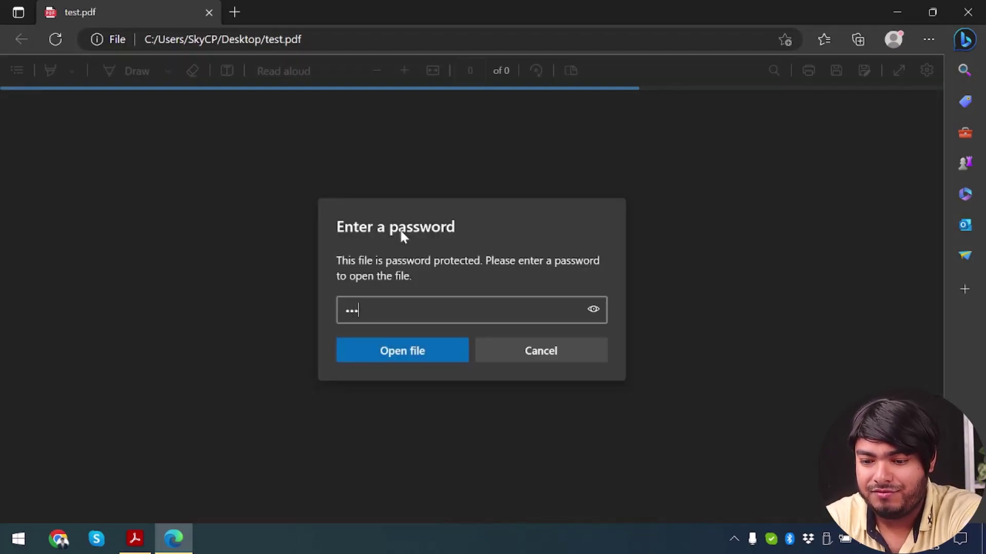
pyautogui.write('678')
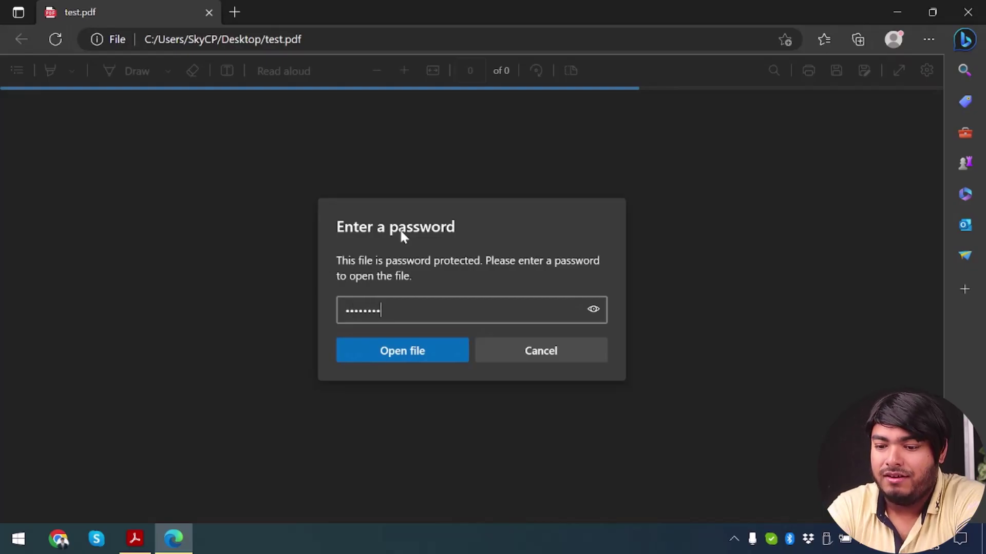
pyautogui.click(593, 311)
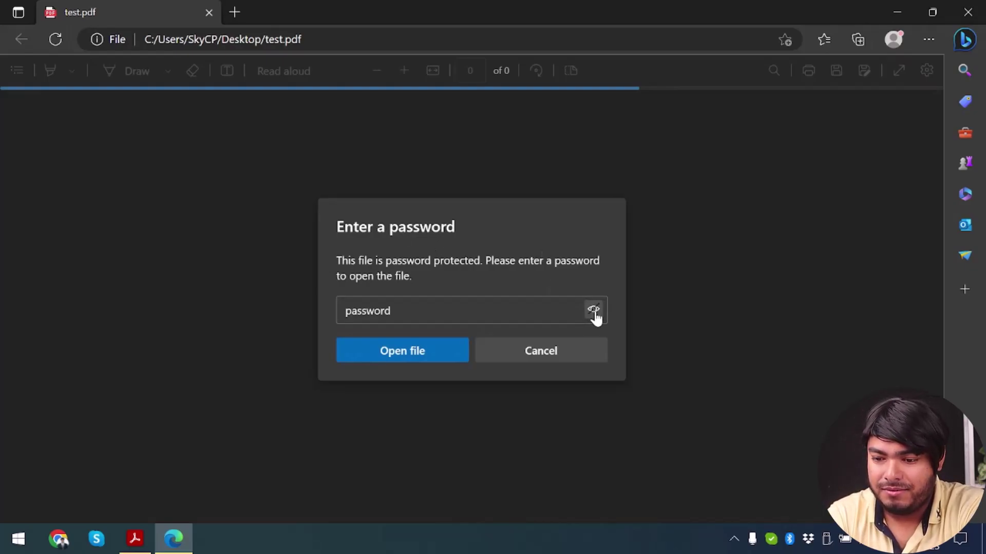
pyautogui.hotkey('ctrl', 'a')
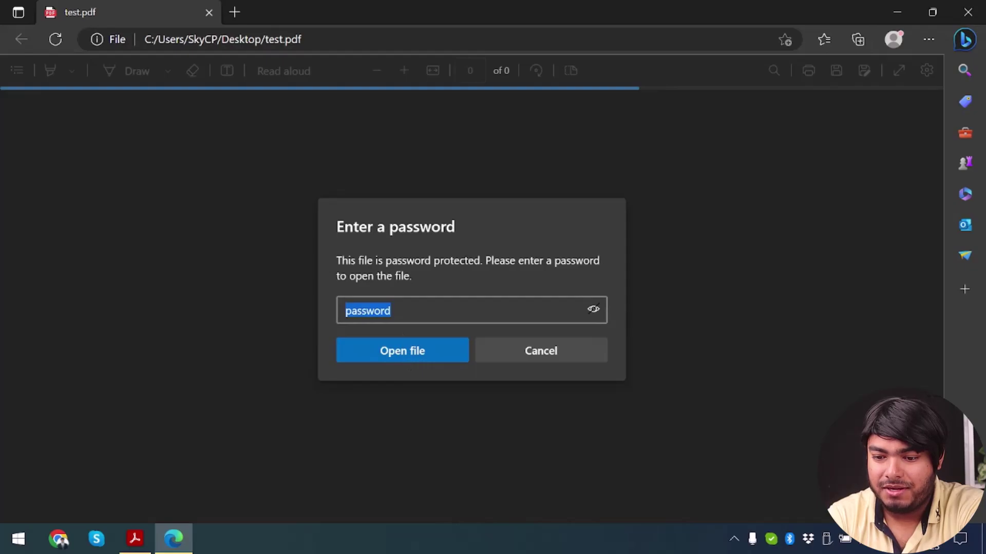
pyautogui.click(411, 349)
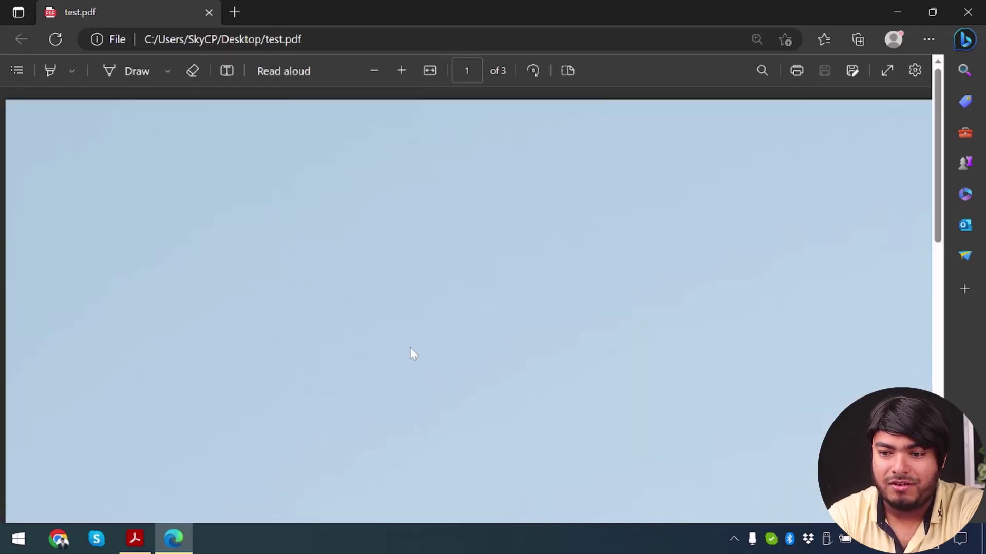
# Scroll through the three unlocked pages, then close Edge.
pyautogui.scroll(-5, 410, 347)
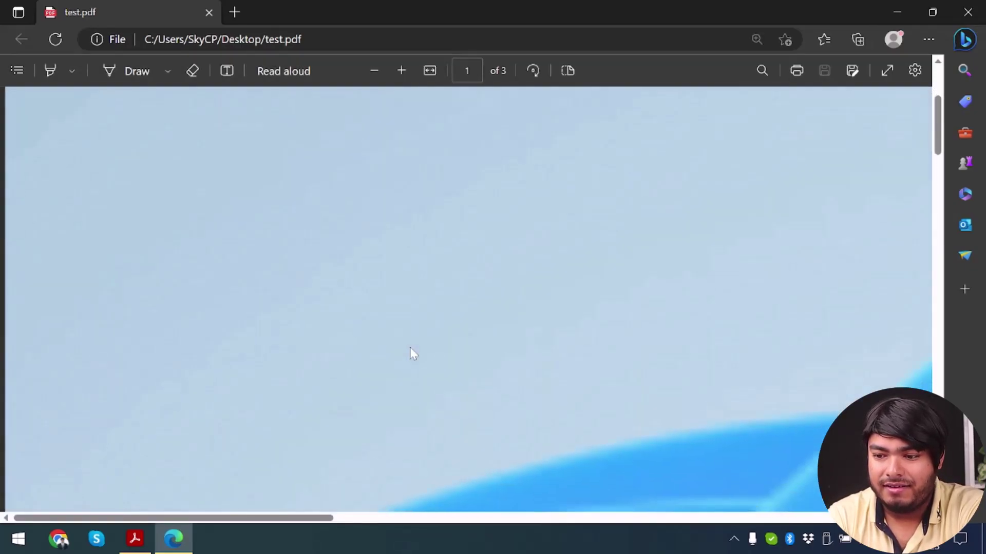
pyautogui.scroll(-2, 410, 347)
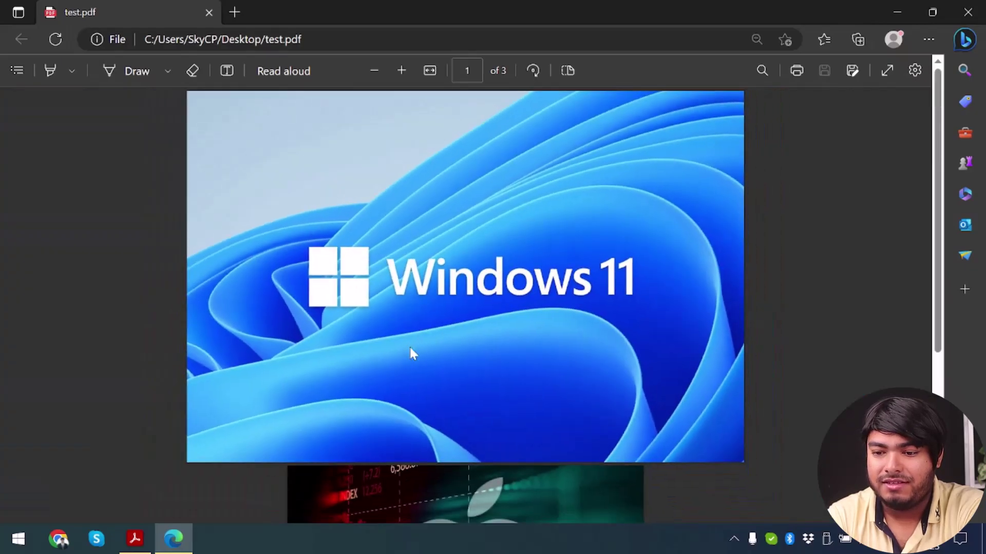
pyautogui.scroll(-5, 410, 347)
pyautogui.scroll(5, 411, 354)
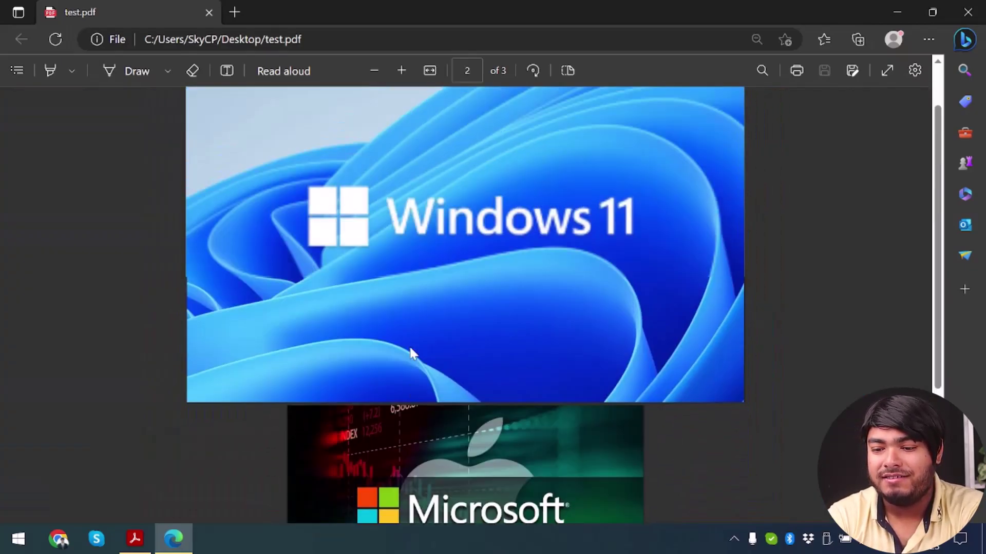
pyautogui.scroll(-5, 410, 353)
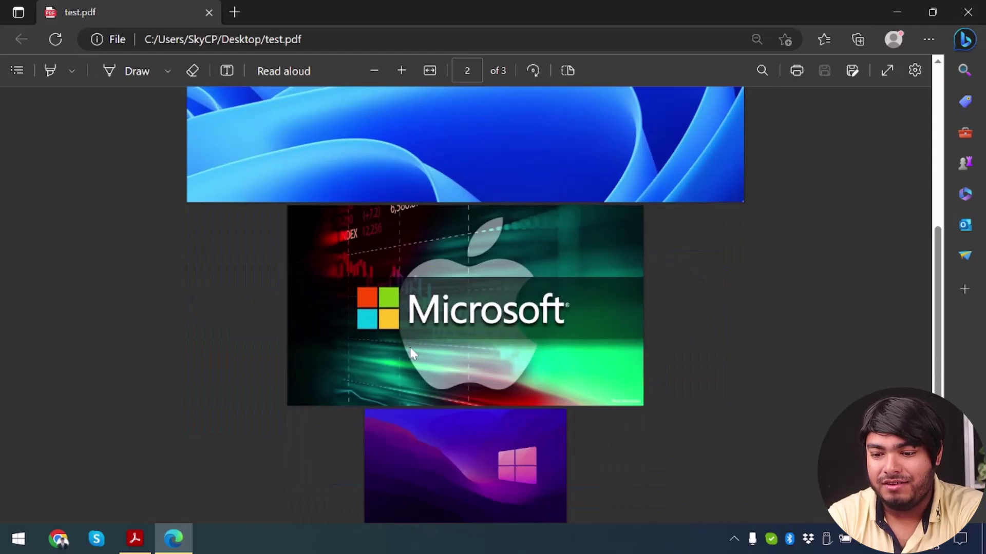
pyautogui.click(968, 12)
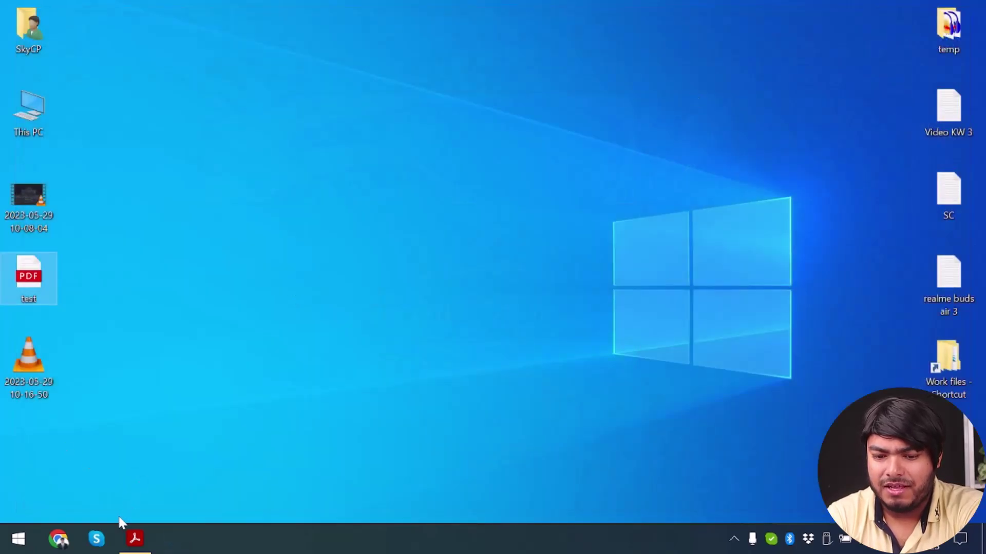
# Reopen the secured test.pdf in Acrobat with Ctrl+O and submit its password.
pyautogui.click(134, 538)
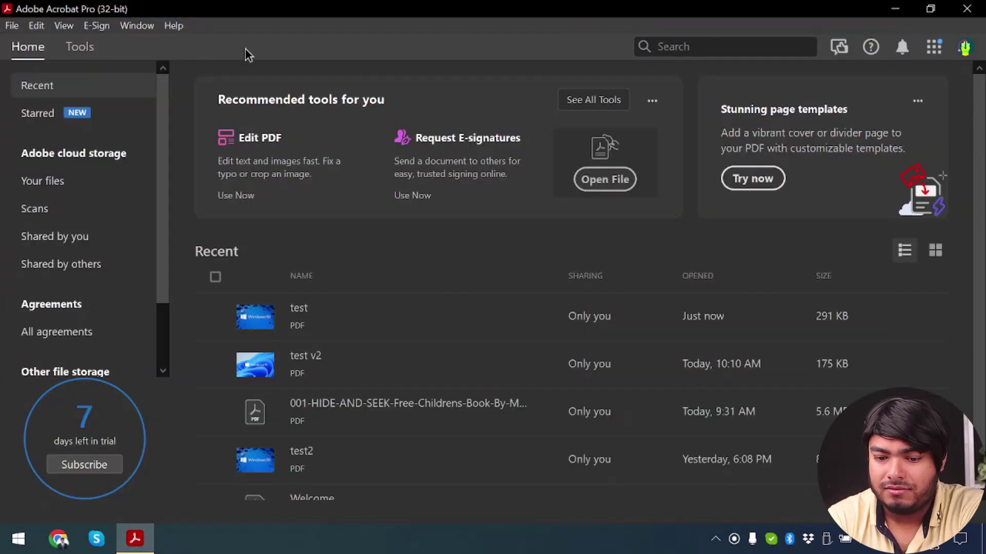
pyautogui.hotkey('ctrl', 'o')
pyautogui.click(177, 161)
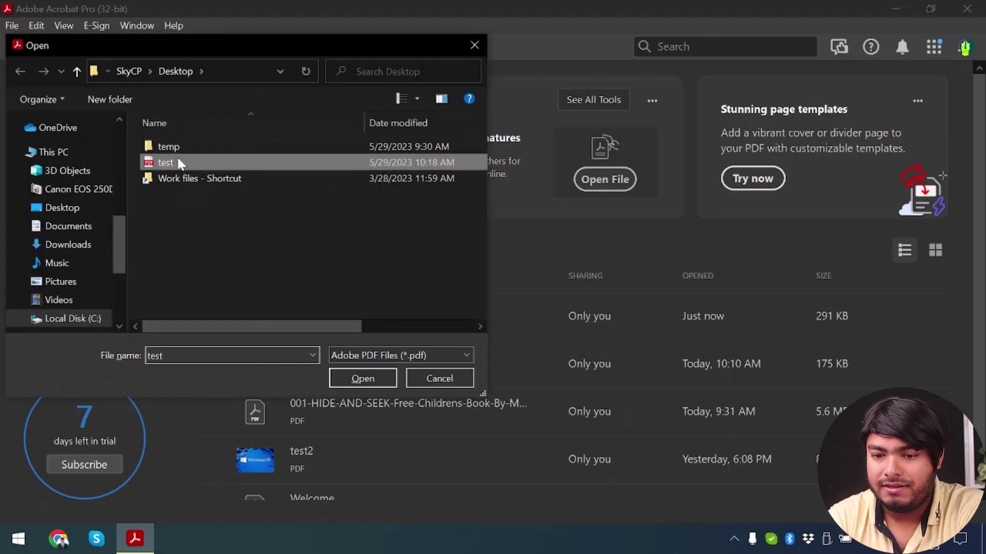
pyautogui.doubleClick(178, 161)
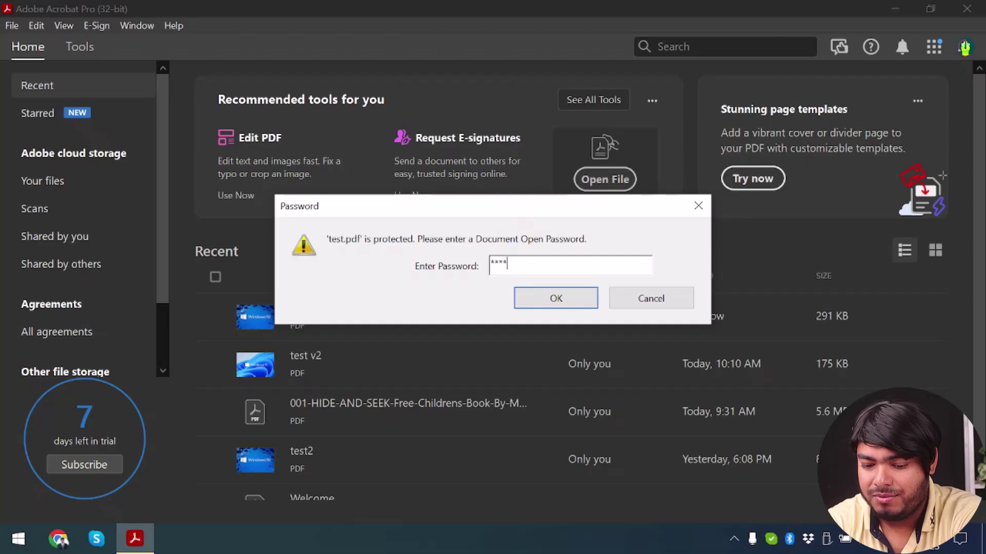
pyautogui.press('Return')
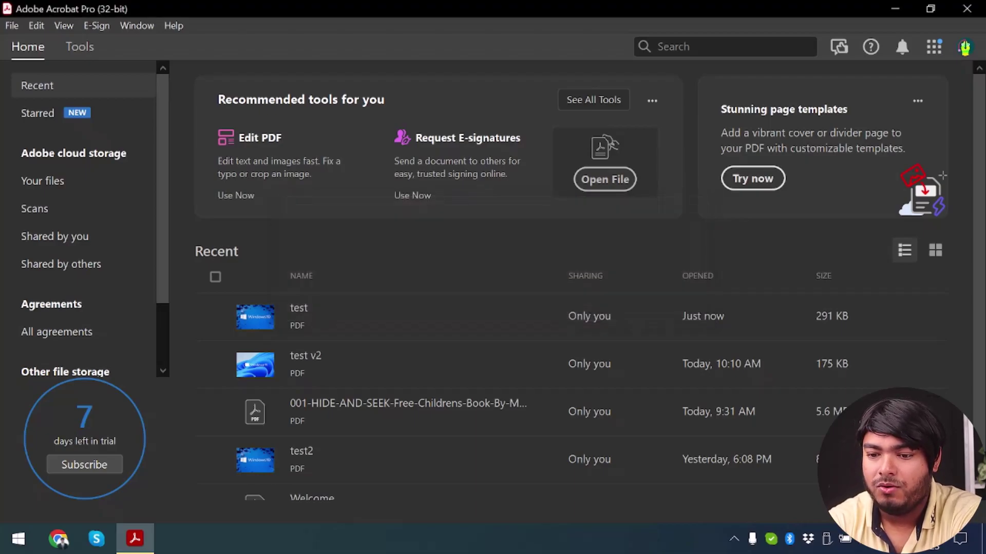
# Scroll the document, then start the Edit PDF tool from All Tools.
pyautogui.scroll(-2, 330, 275)
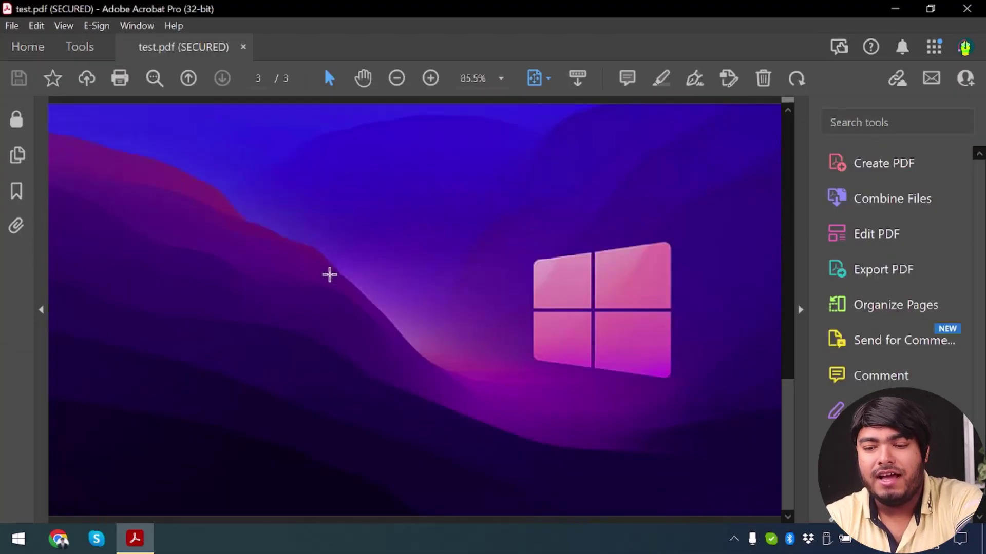
pyautogui.scroll(2, 330, 275)
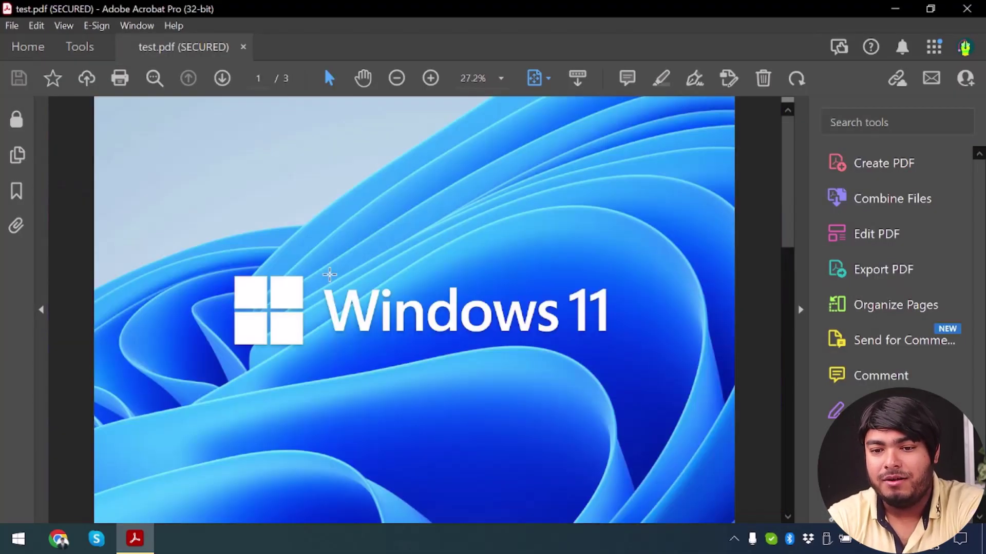
pyautogui.click(90, 52)
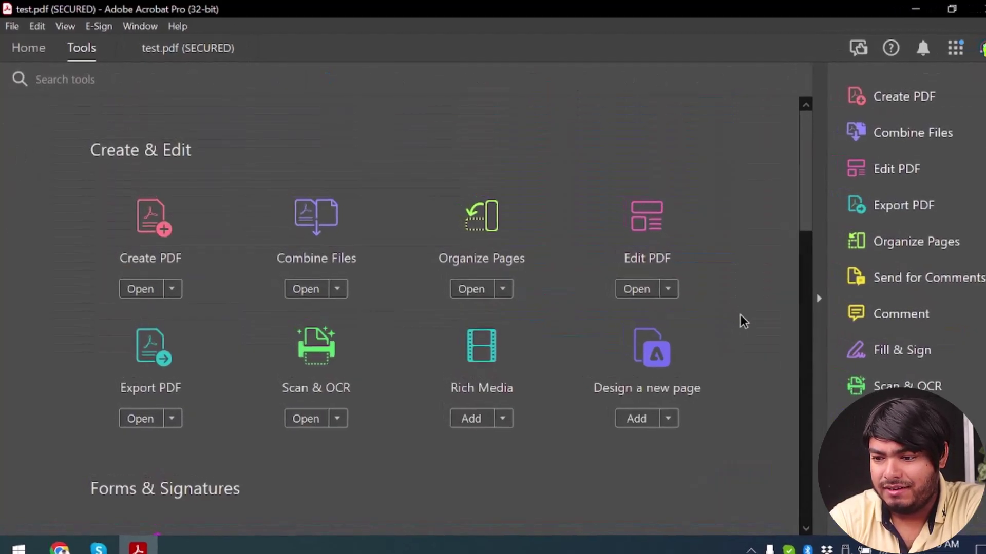
pyautogui.click(676, 307)
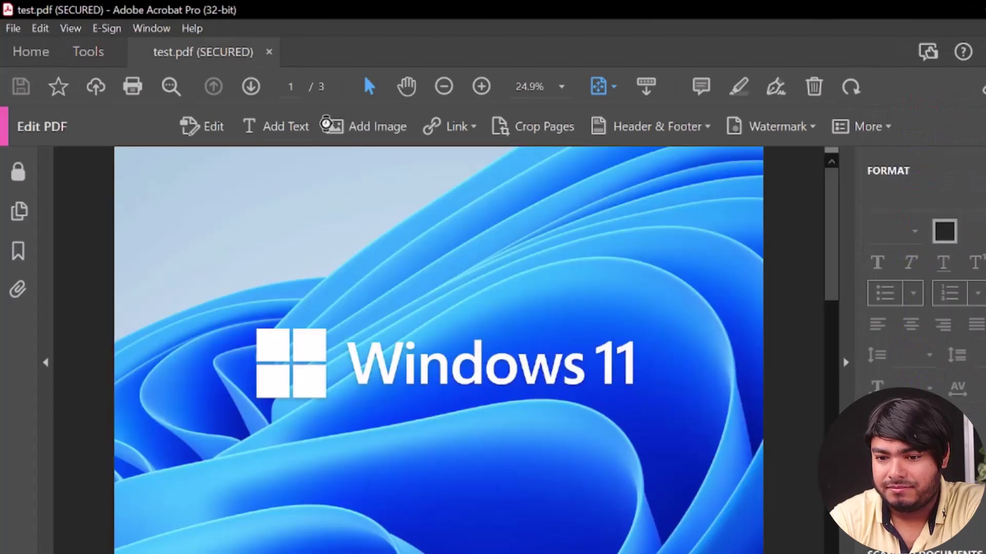
# Open the Protect tool and choose Advanced Options > Remove Security for test.pdf.
pyautogui.click(76, 31)
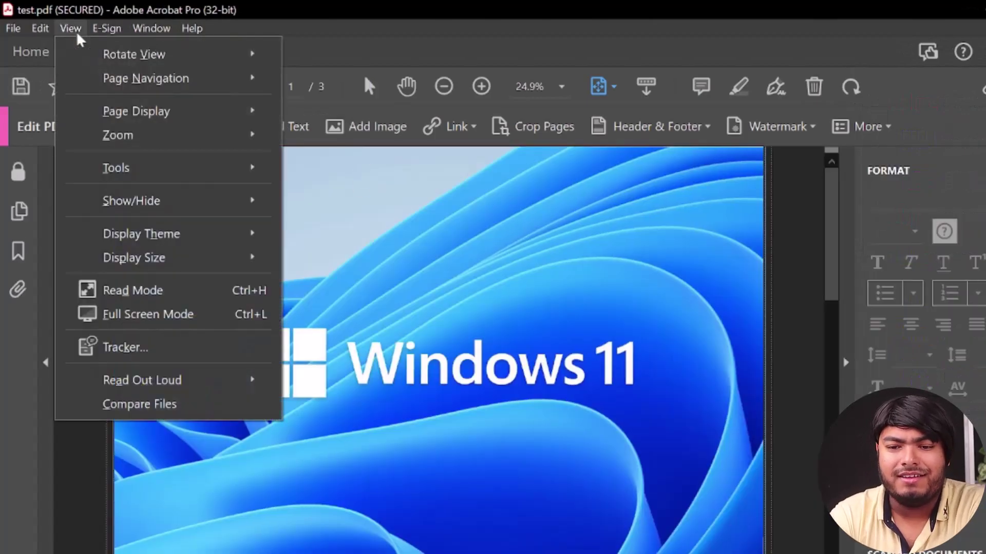
pyautogui.moveTo(196, 169)
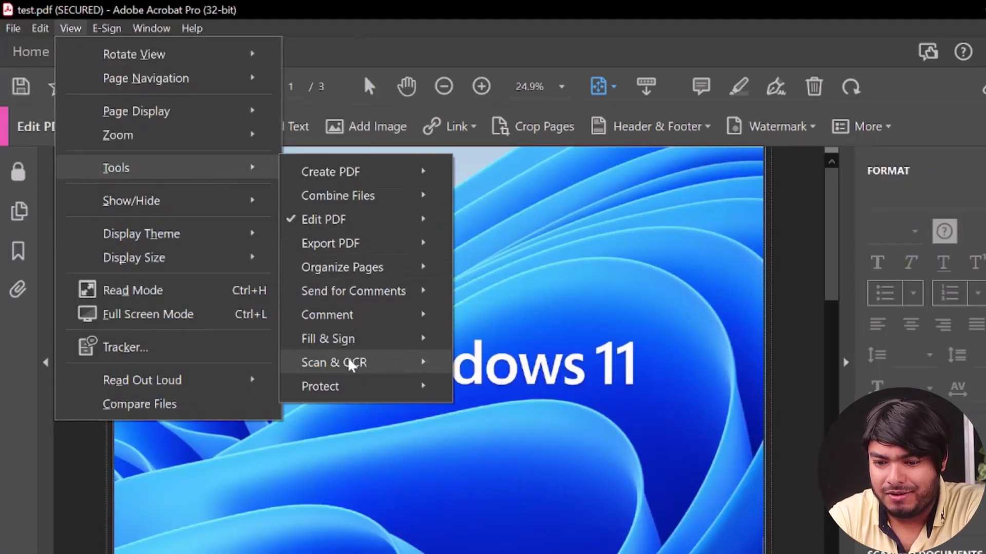
pyautogui.moveTo(329, 386)
pyautogui.click(483, 390)
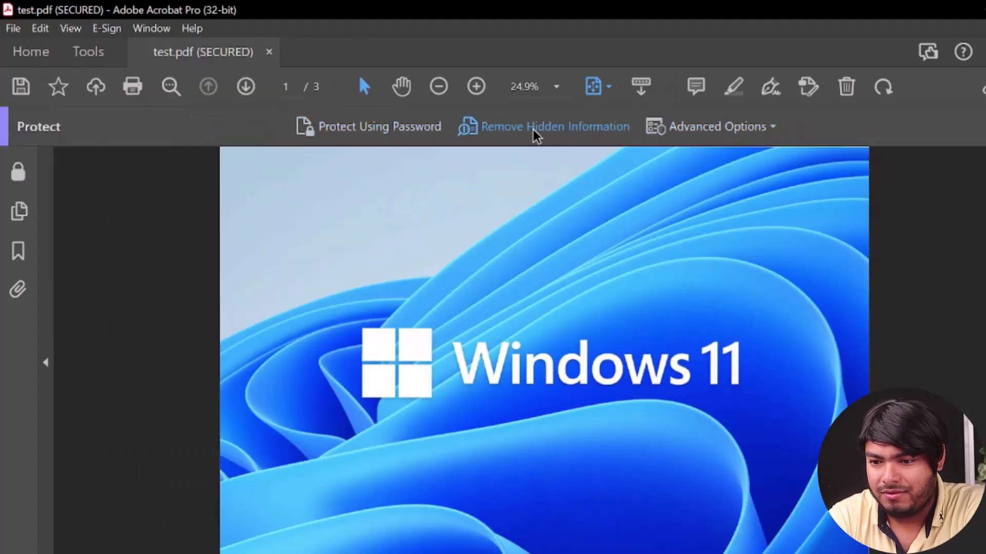
pyautogui.click(729, 129)
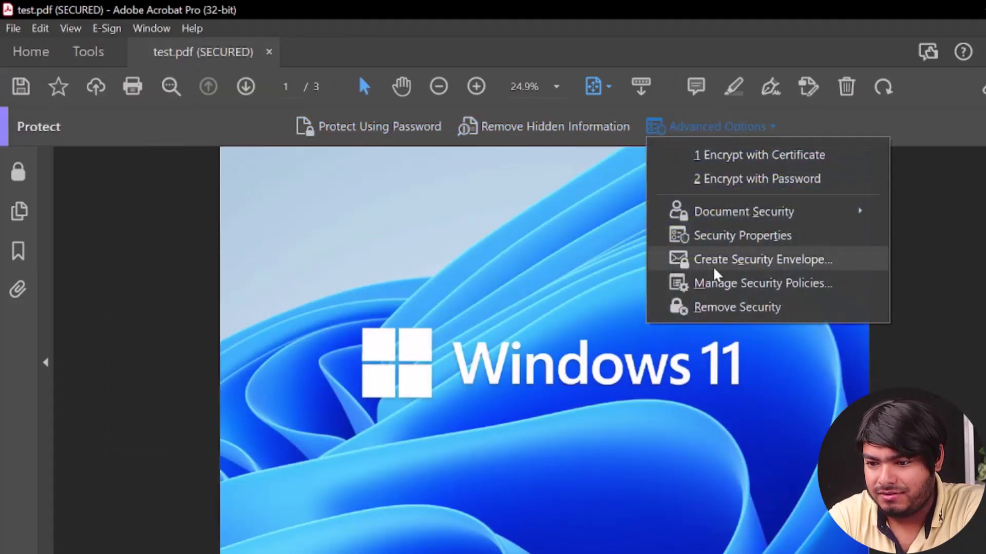
pyautogui.click(779, 311)
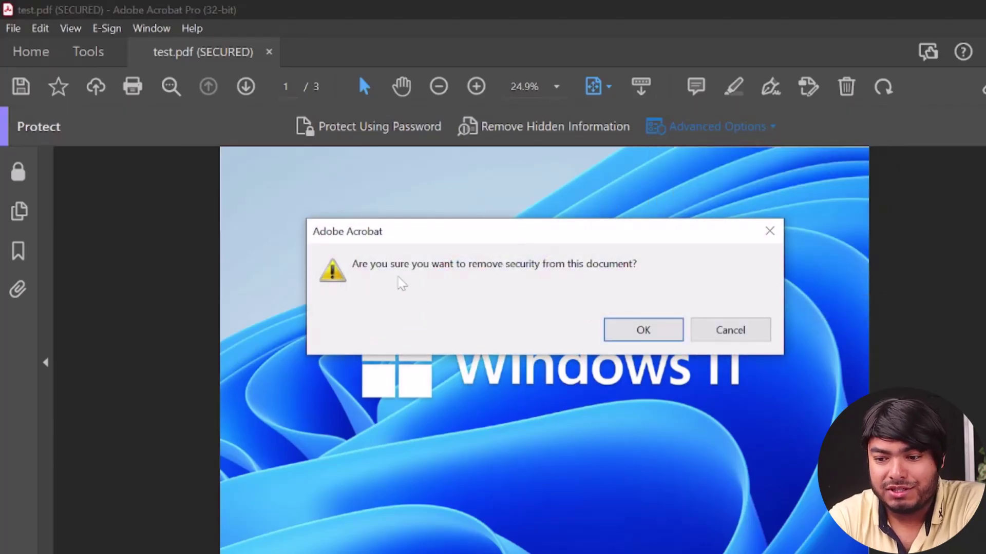
# Confirm security removal with OK, verify Remove Security is greyed out, and save with Ctrl+S.
pyautogui.click(649, 331)
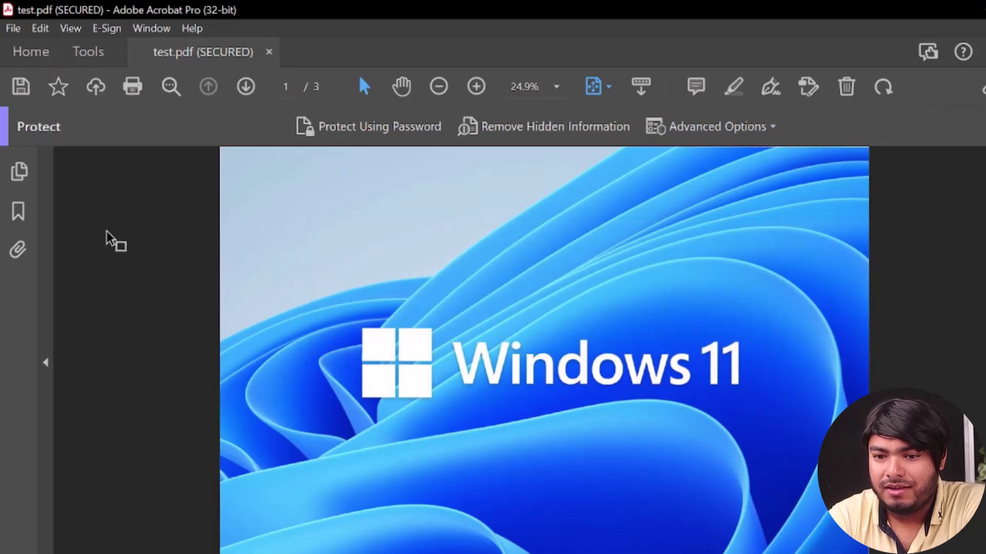
pyautogui.click(702, 129)
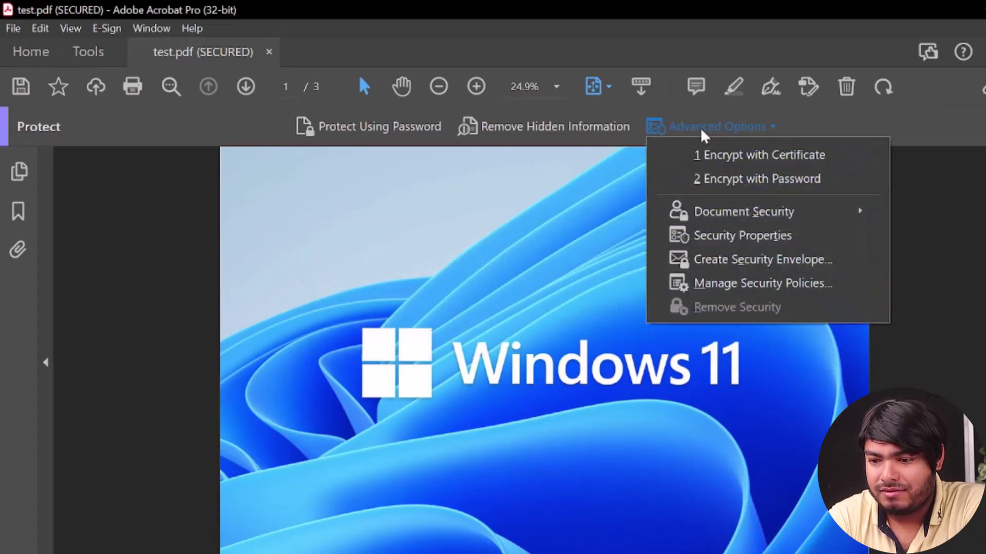
pyautogui.click(177, 274)
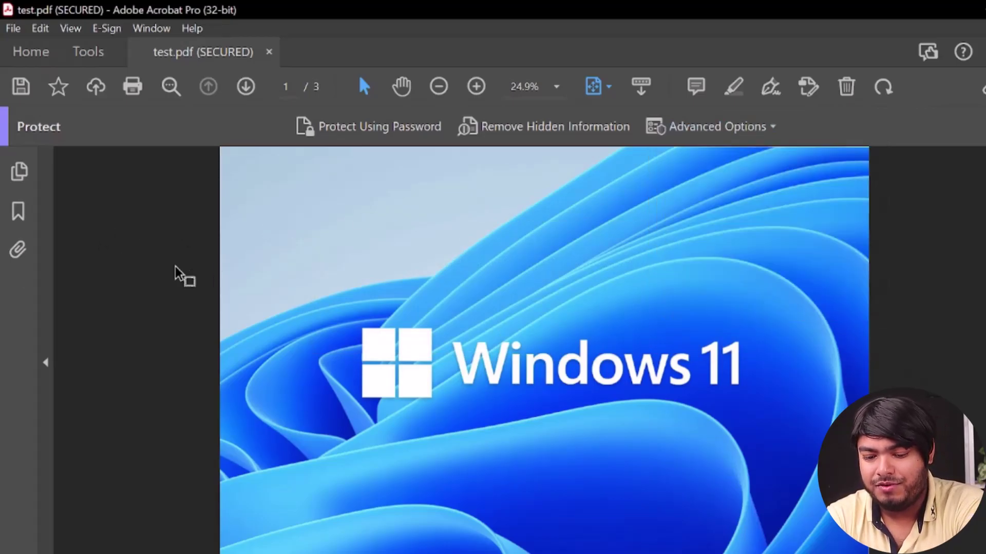
pyautogui.hotkey('ctrl', 's')
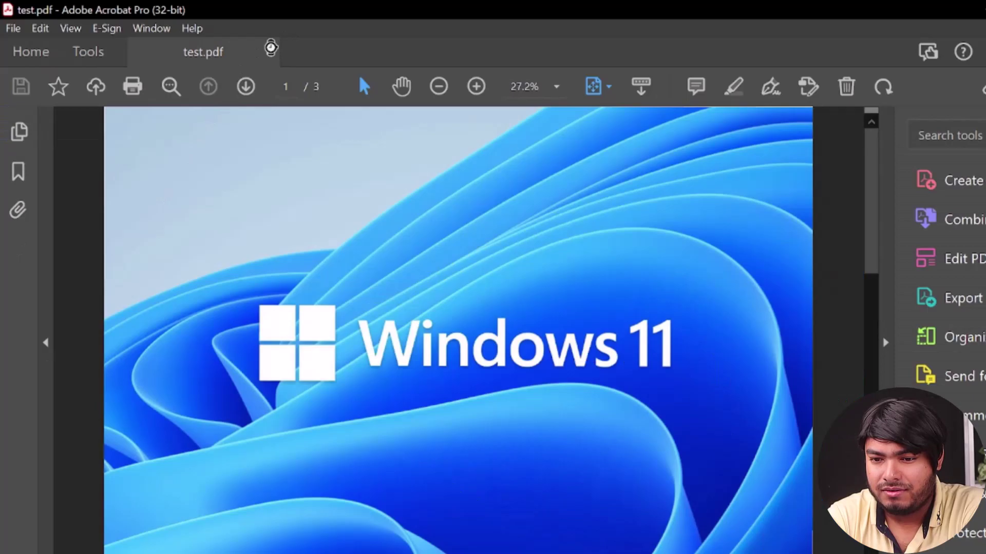
# Close and reopen test.pdf twice to confirm it opens without a password prompt.
pyautogui.click(271, 49)
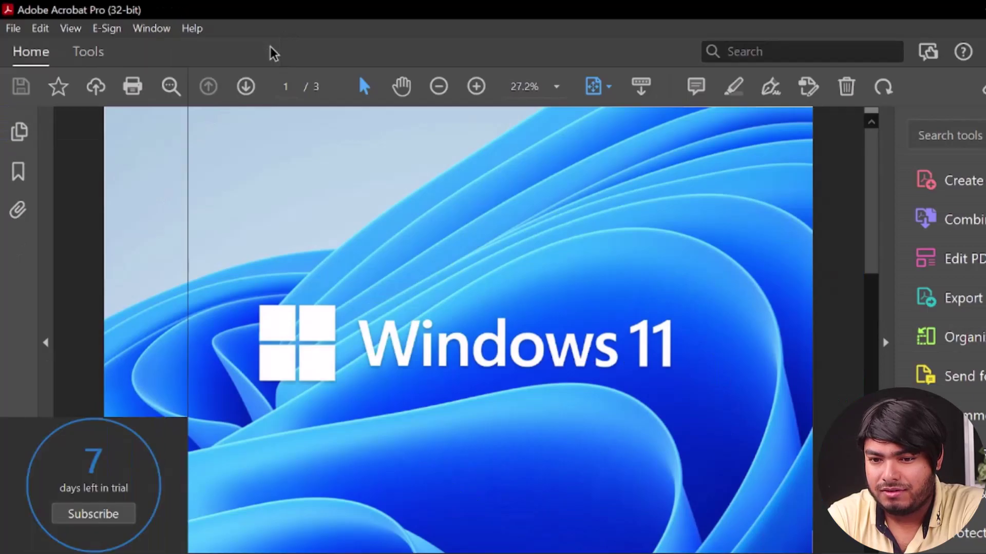
pyautogui.hotkey('ctrl', 'o')
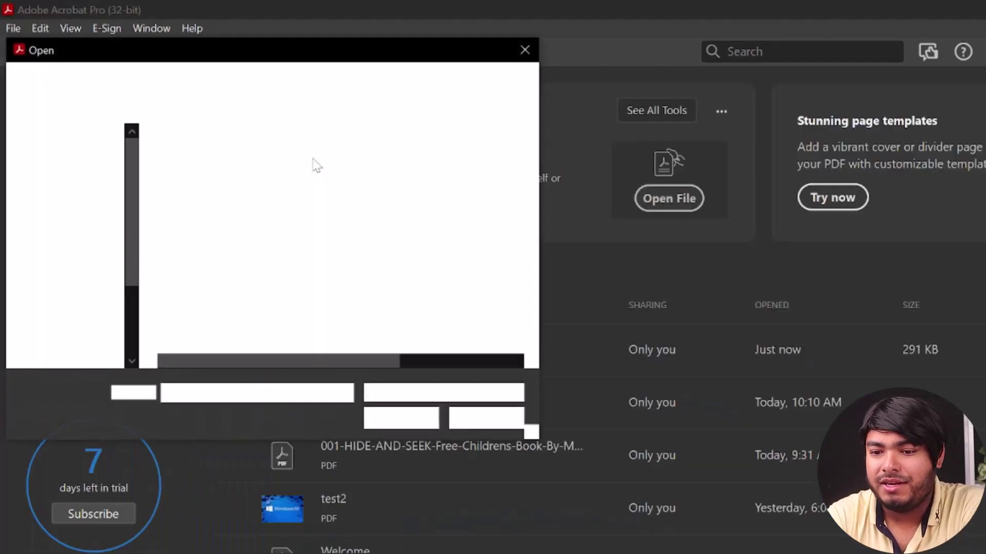
pyautogui.doubleClick(285, 175)
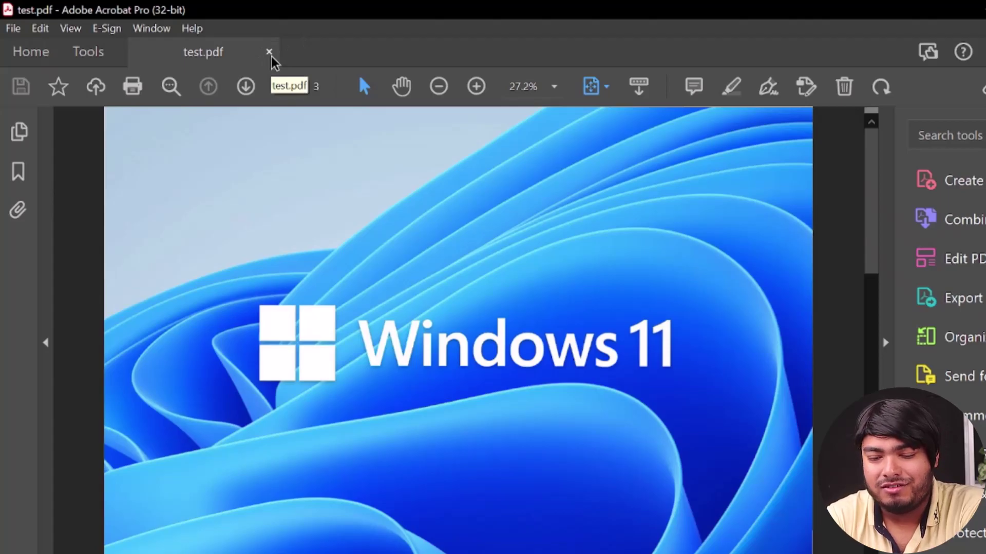
pyautogui.click(269, 53)
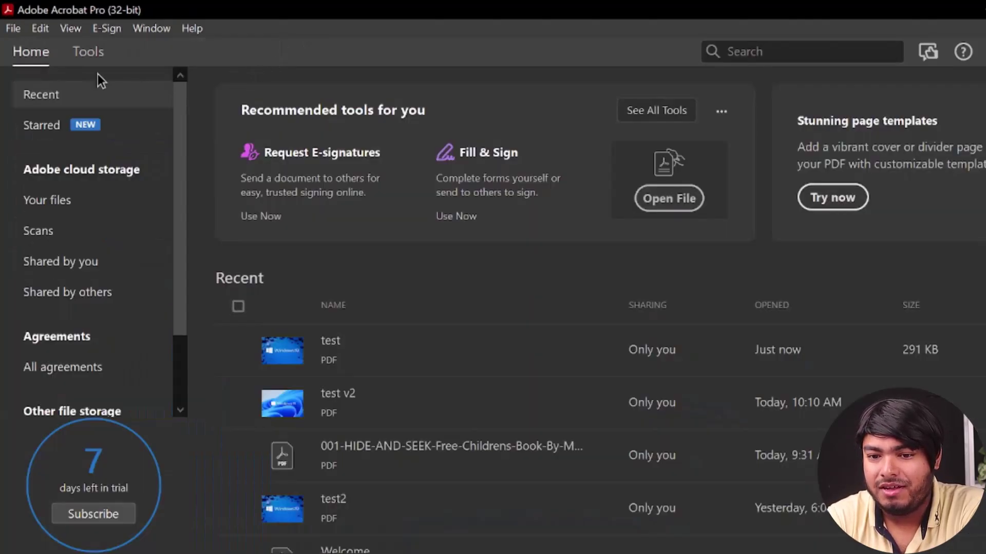
pyautogui.hotkey('ctrl', 'o')
pyautogui.doubleClick(239, 179)
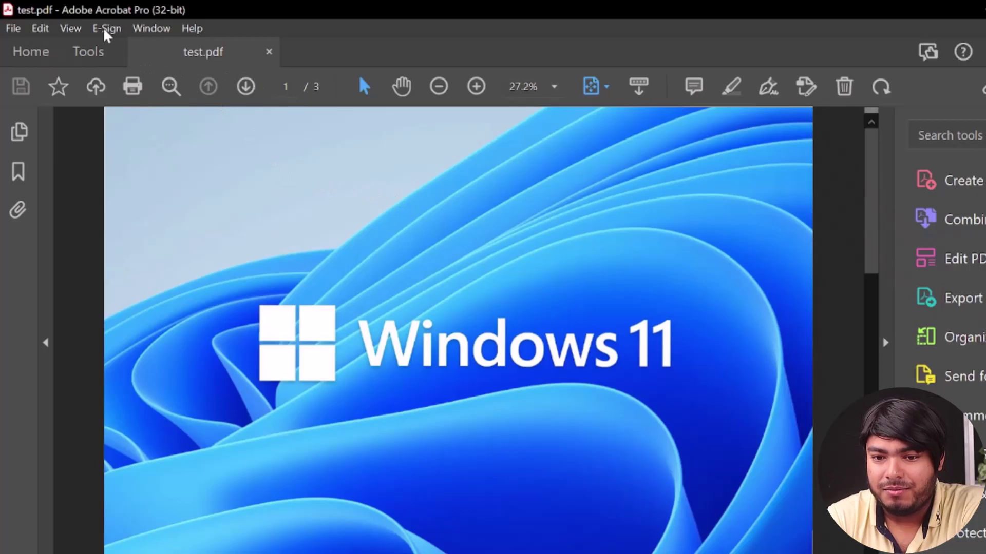
# Open the Protect tool via View > Tools > Protect.
pyautogui.click(70, 30)
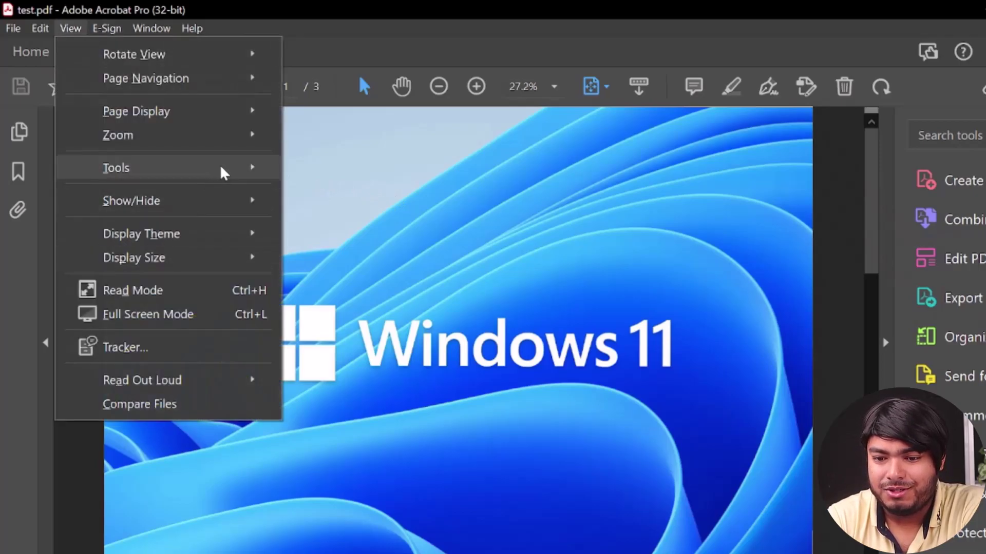
pyautogui.moveTo(219, 169)
pyautogui.moveTo(425, 396)
pyautogui.click(473, 390)
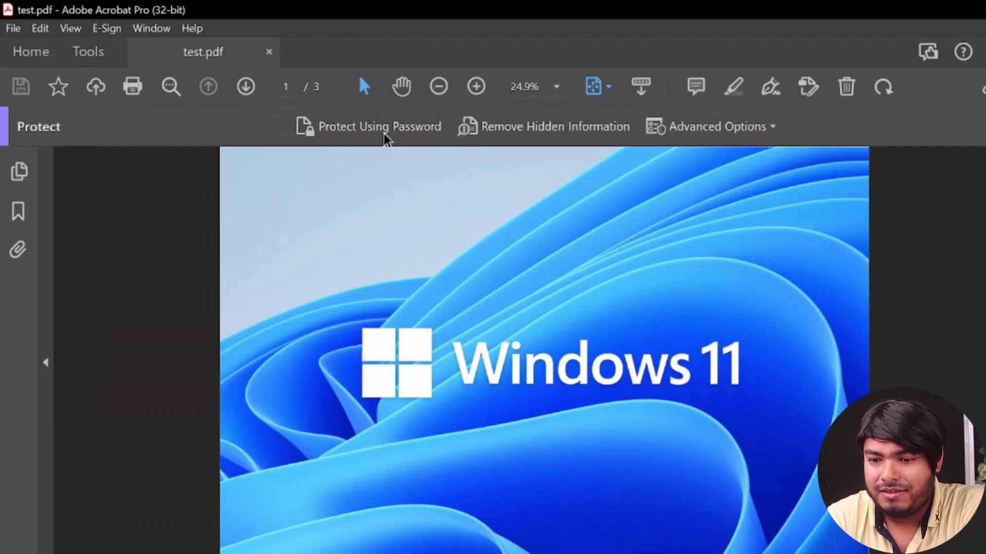
# Set an editing password with Protect Using Password, confirm it, and apply it.
pyautogui.click(360, 129)
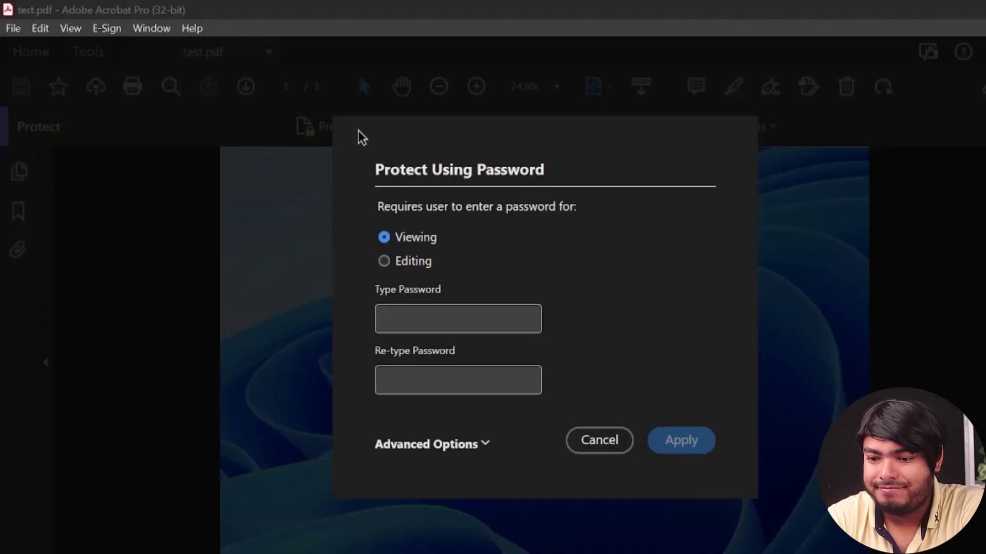
pyautogui.click(401, 263)
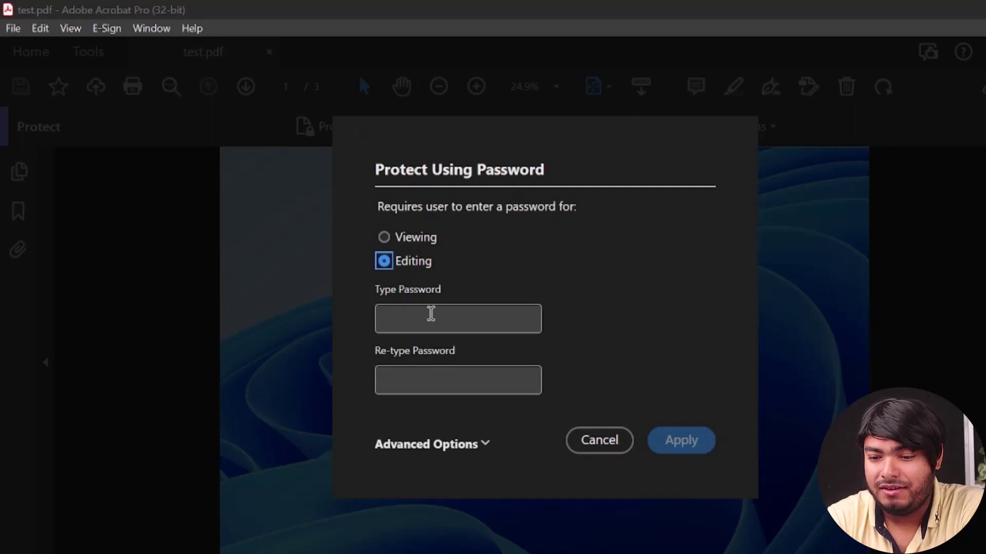
pyautogui.click(430, 317)
pyautogui.write('12')
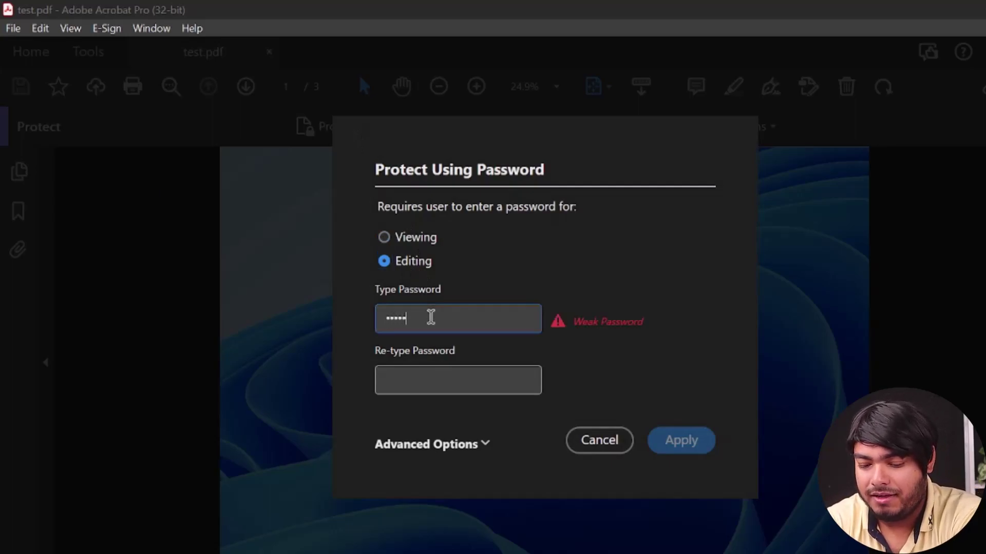
pyautogui.press('Tab')
pyautogui.write('1234')
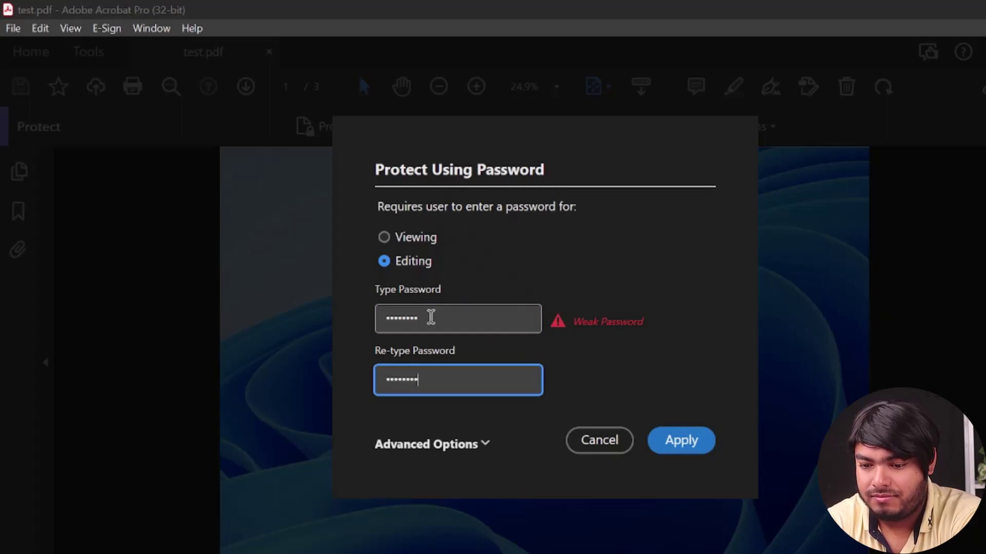
pyautogui.click(661, 443)
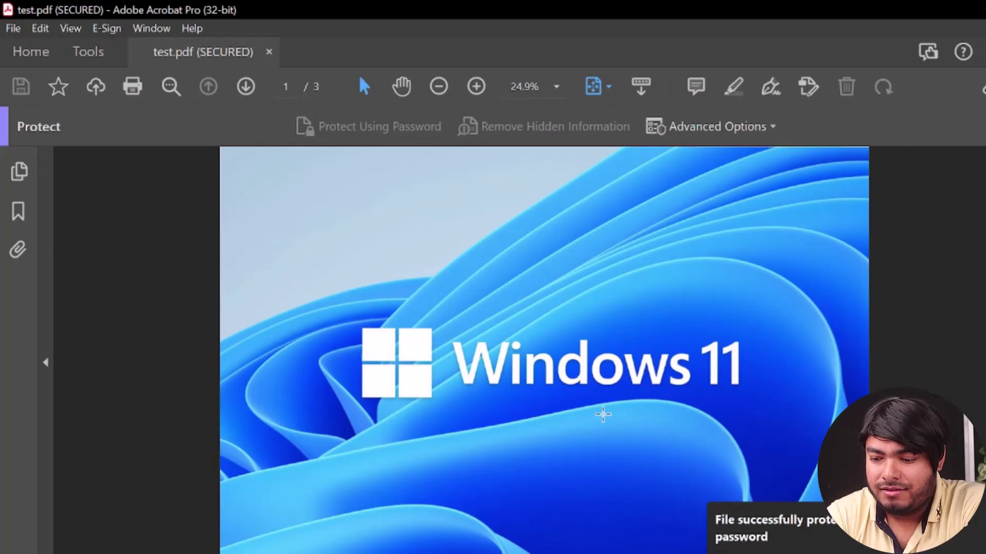
# Close test.pdf, reopen it with Ctrl+O, and scroll to check it opens without a password.
pyautogui.click(269, 53)
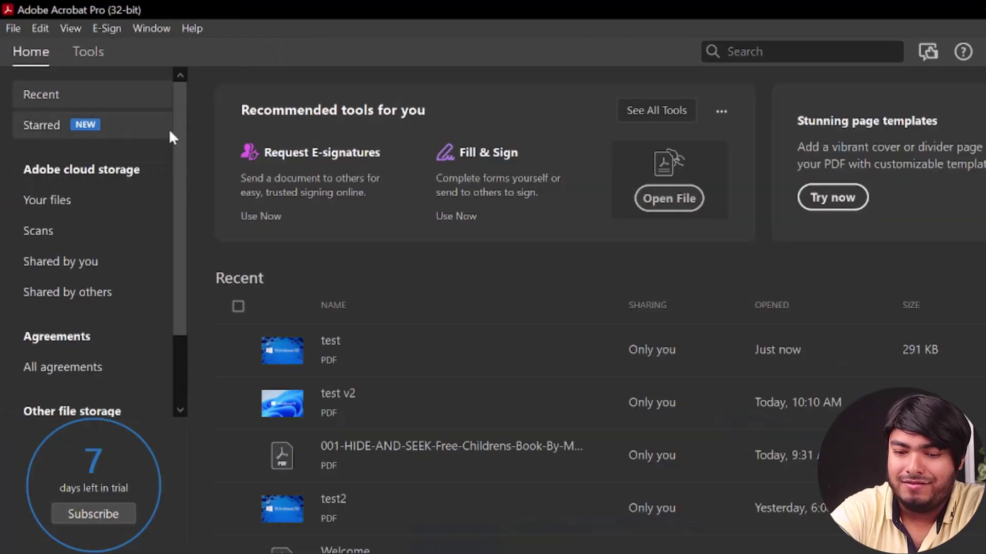
pyautogui.hotkey('ctrl', 'o')
pyautogui.doubleClick(203, 183)
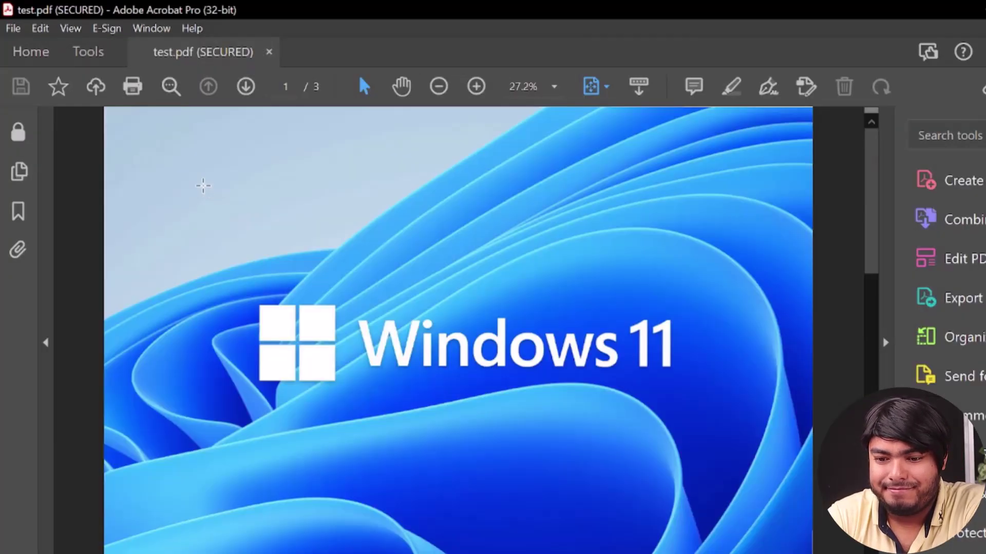
pyautogui.scroll(-2, 510, 302)
pyautogui.scroll(2, 511, 303)
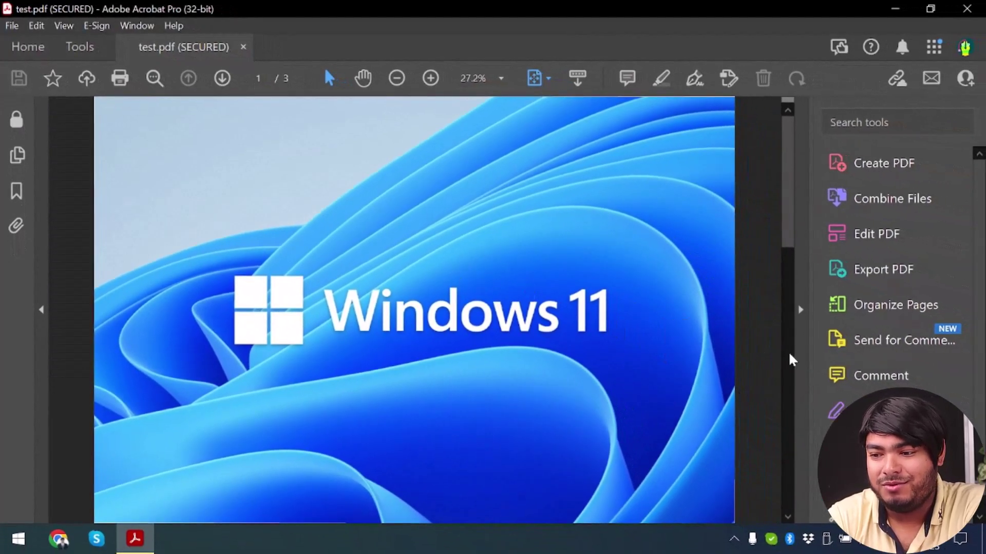
pyautogui.click(891, 234)
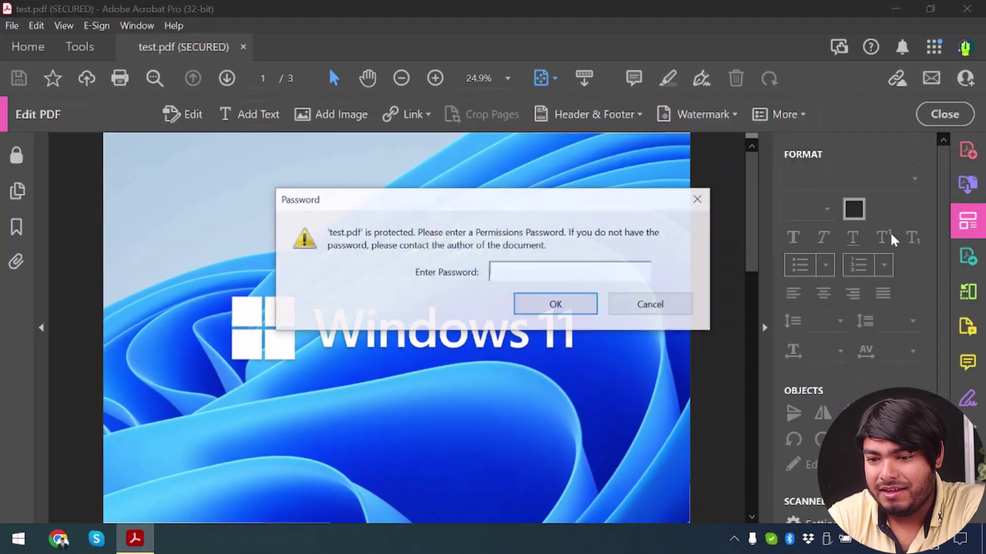
pyautogui.click(681, 307)
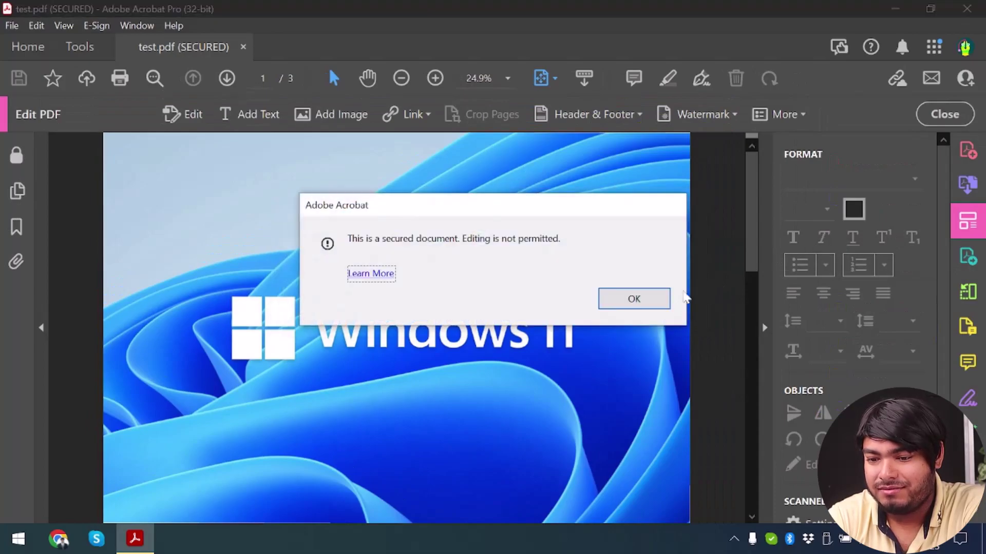
pyautogui.click(635, 303)
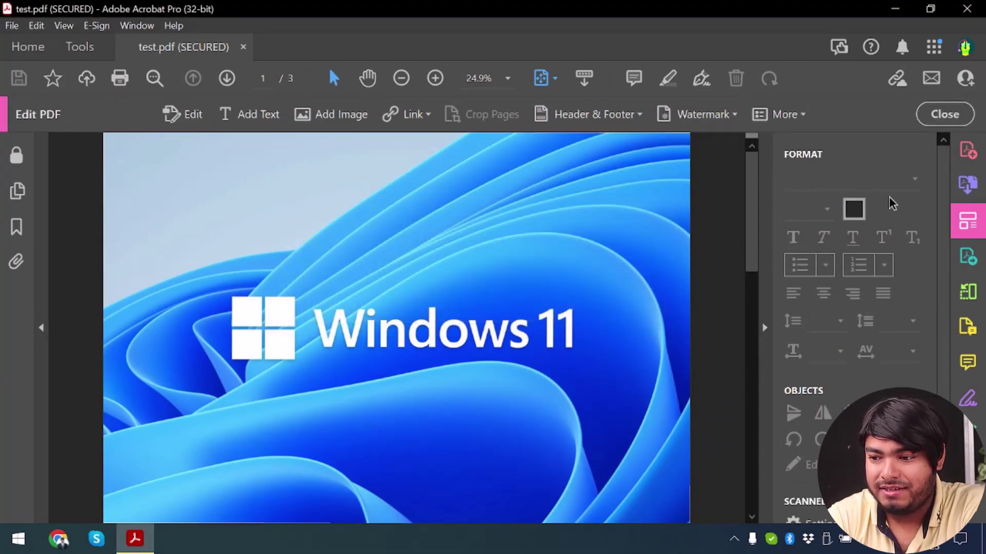
pyautogui.click(954, 115)
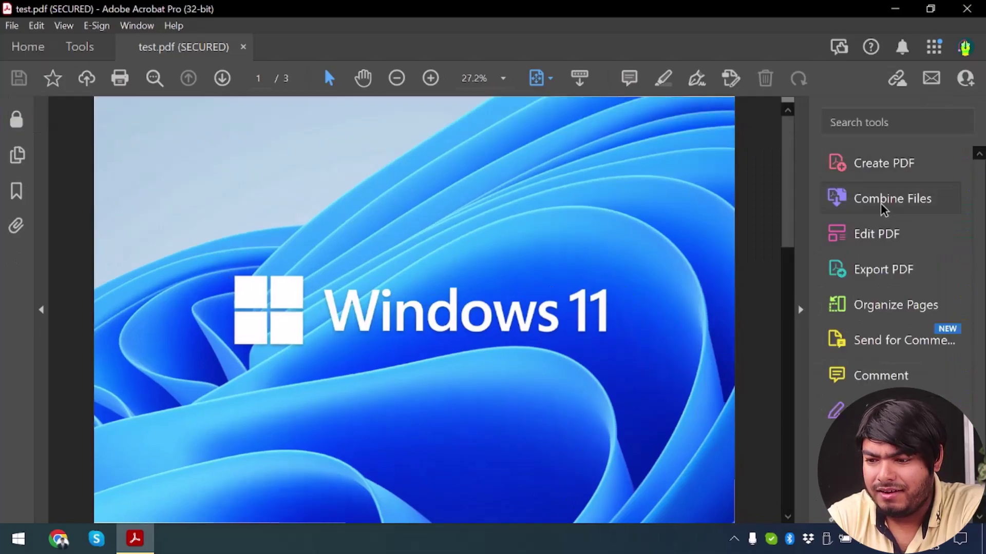
pyautogui.click(893, 310)
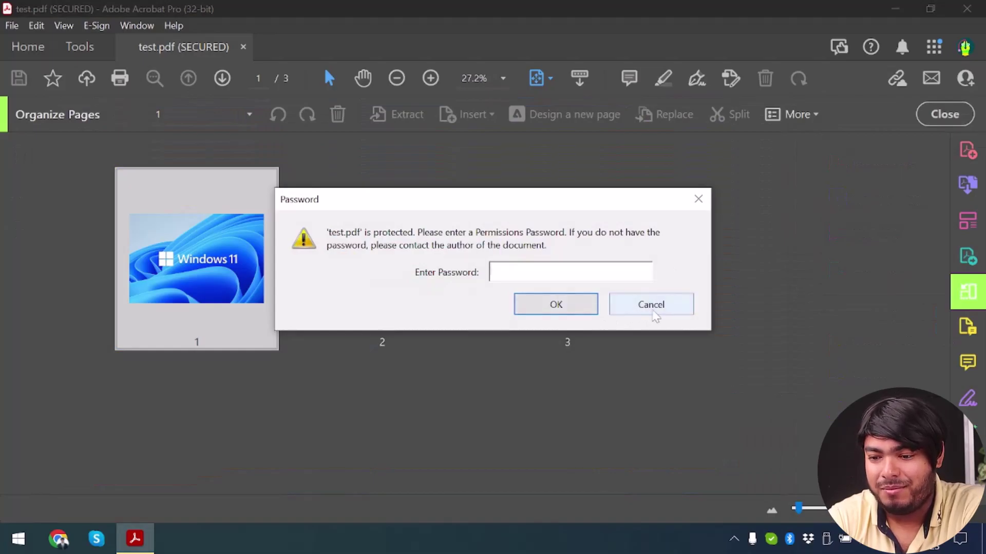
pyautogui.click(653, 311)
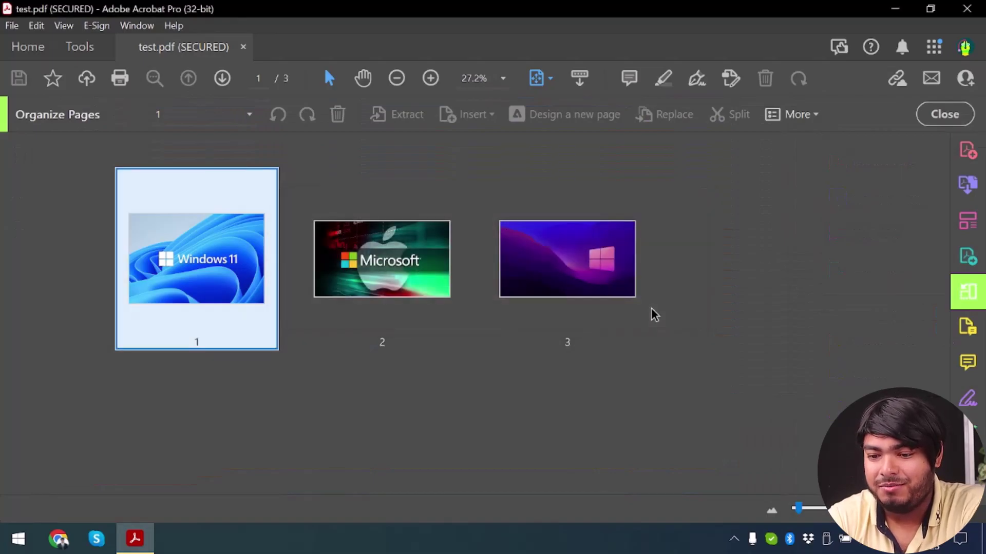
pyautogui.click(426, 249)
pyautogui.click(685, 345)
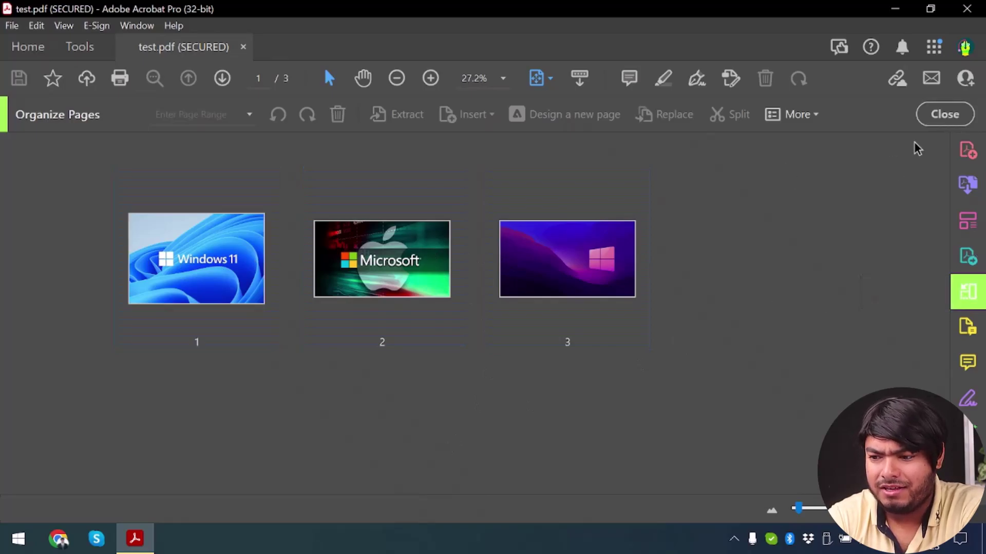
pyautogui.click(945, 114)
# Enter the permissions password, then drag the purple Windows page from position 3 to first in test.pdf.
pyautogui.click(899, 296)
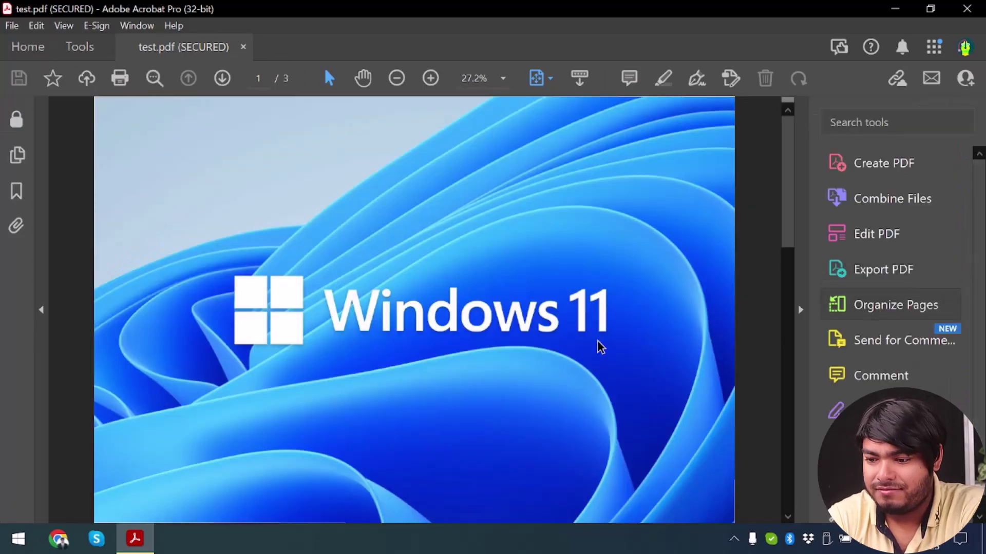
pyautogui.write('********')
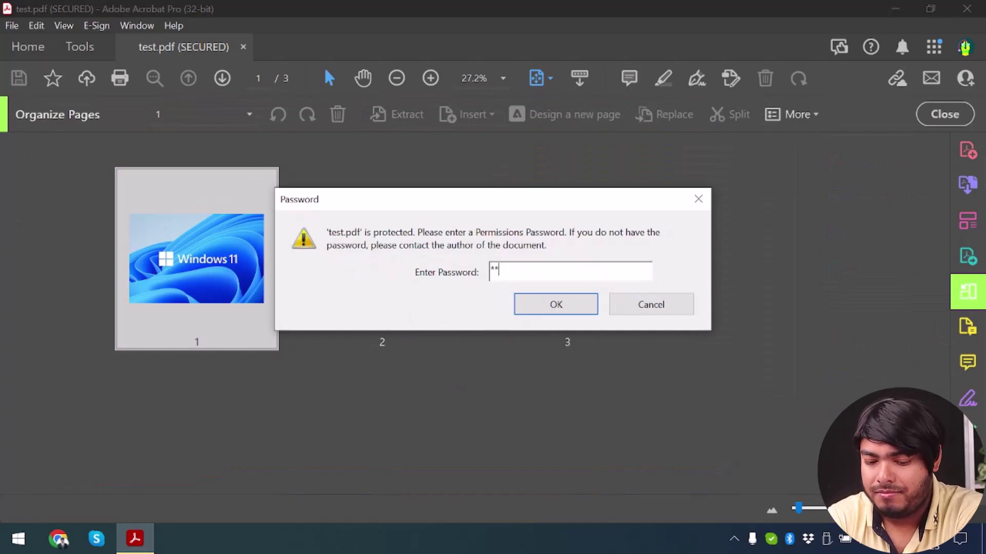
pyautogui.press('Return')
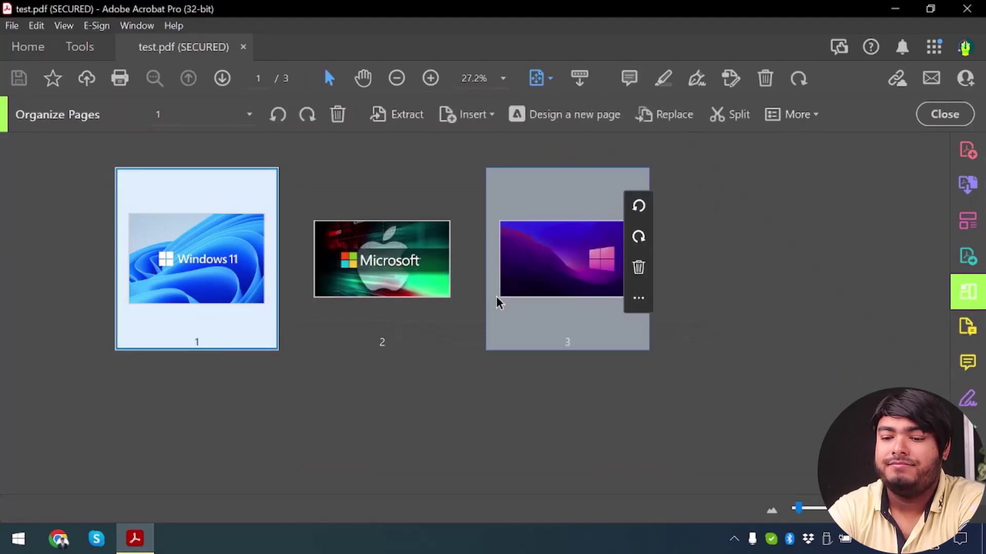
pyautogui.moveTo(496, 299); pyautogui.dragTo(117, 267)
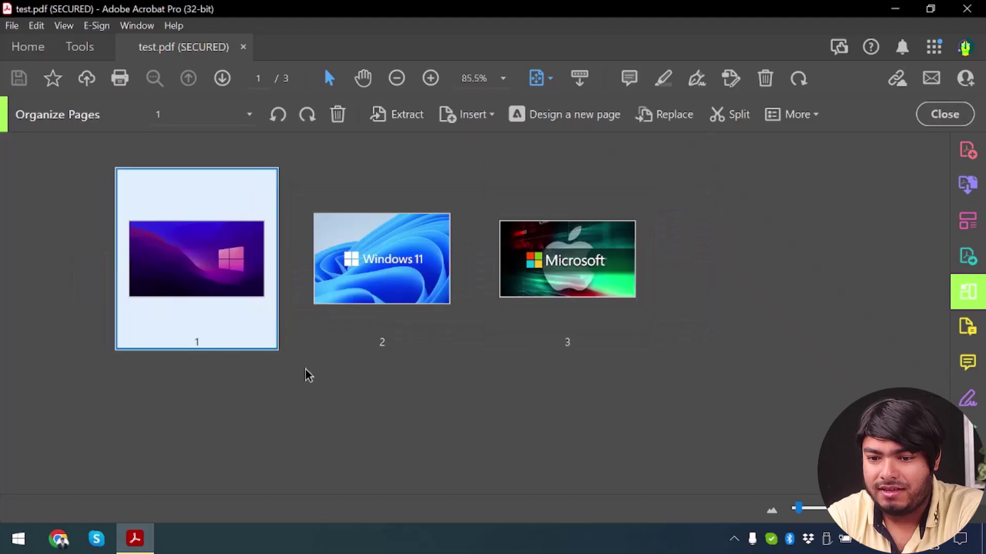
pyautogui.click(375, 369)
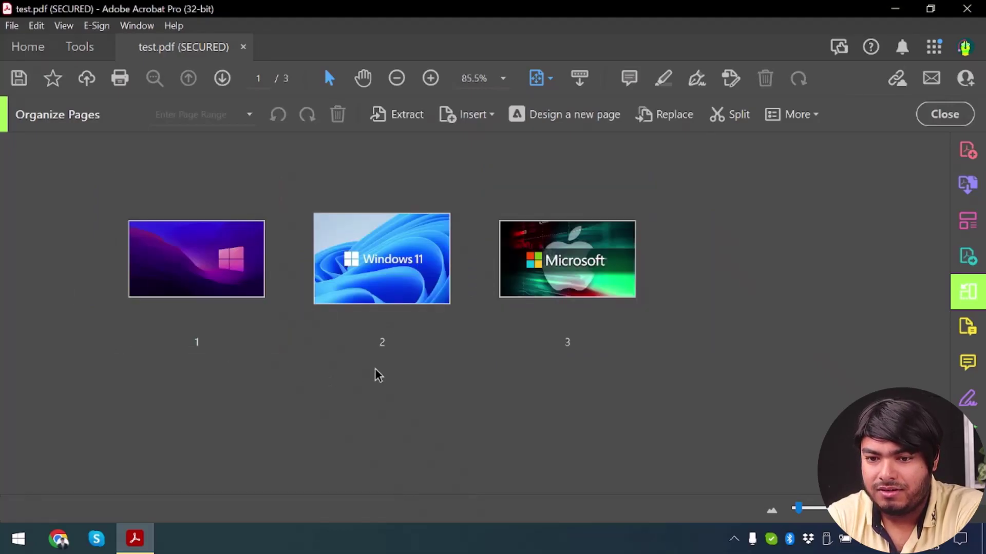
# Close and reopen test.pdf, scrolling to confirm the Microsoft page is now page 3 of 3.
pyautogui.click(243, 47)
pyautogui.hotkey('ctrl', 'o')
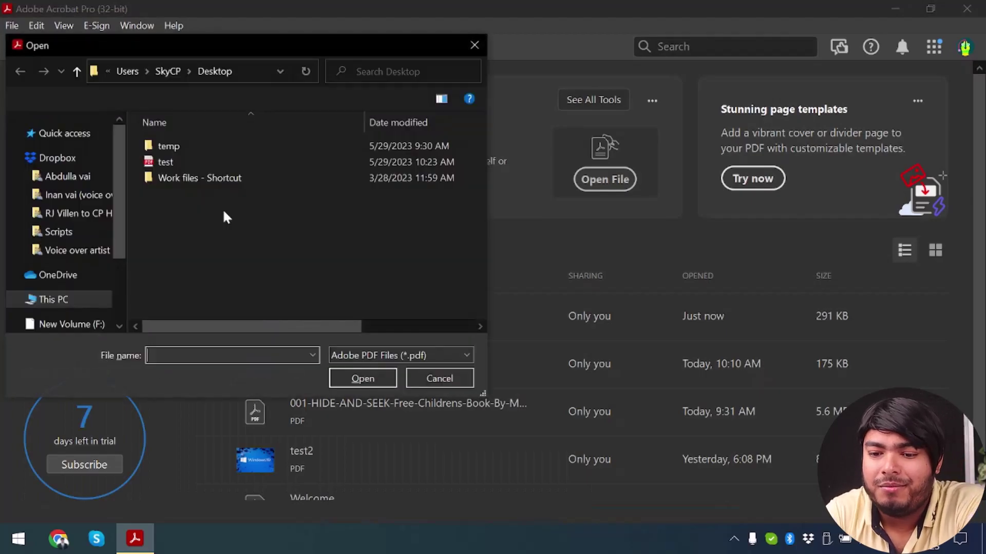
pyautogui.doubleClick(257, 163)
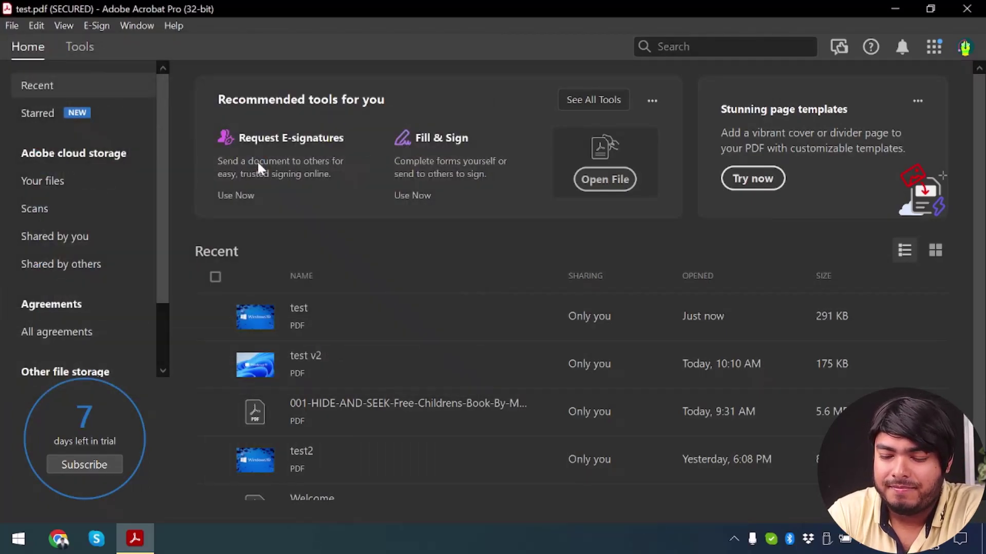
pyautogui.scroll(-5, 371, 241)
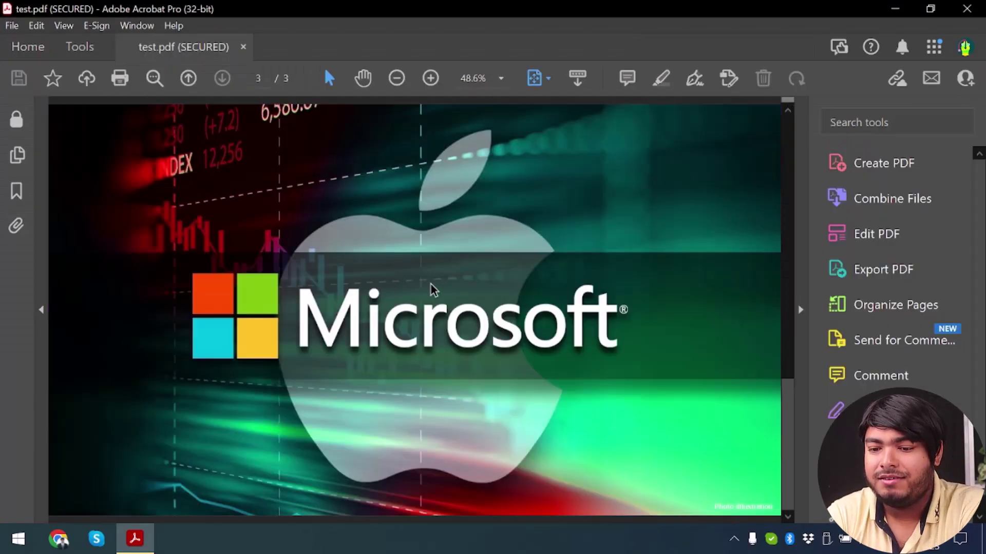